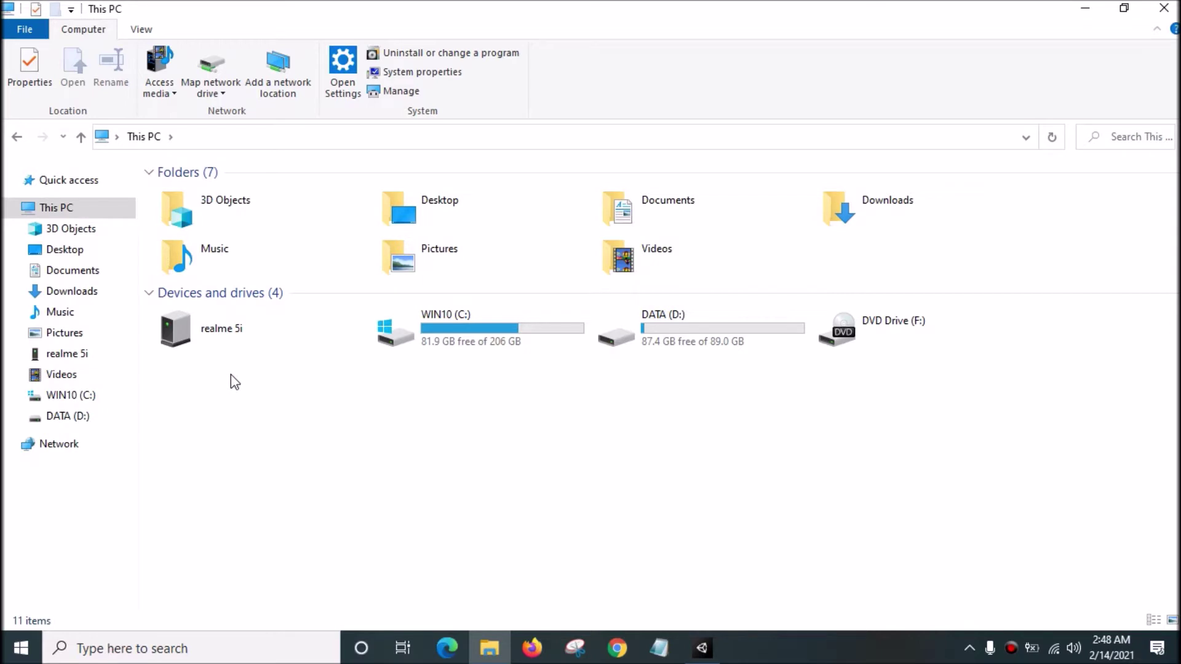
# Open the realme 5i's internal shared storage and browse into Android > data
pyautogui.doubleClick(227, 334)
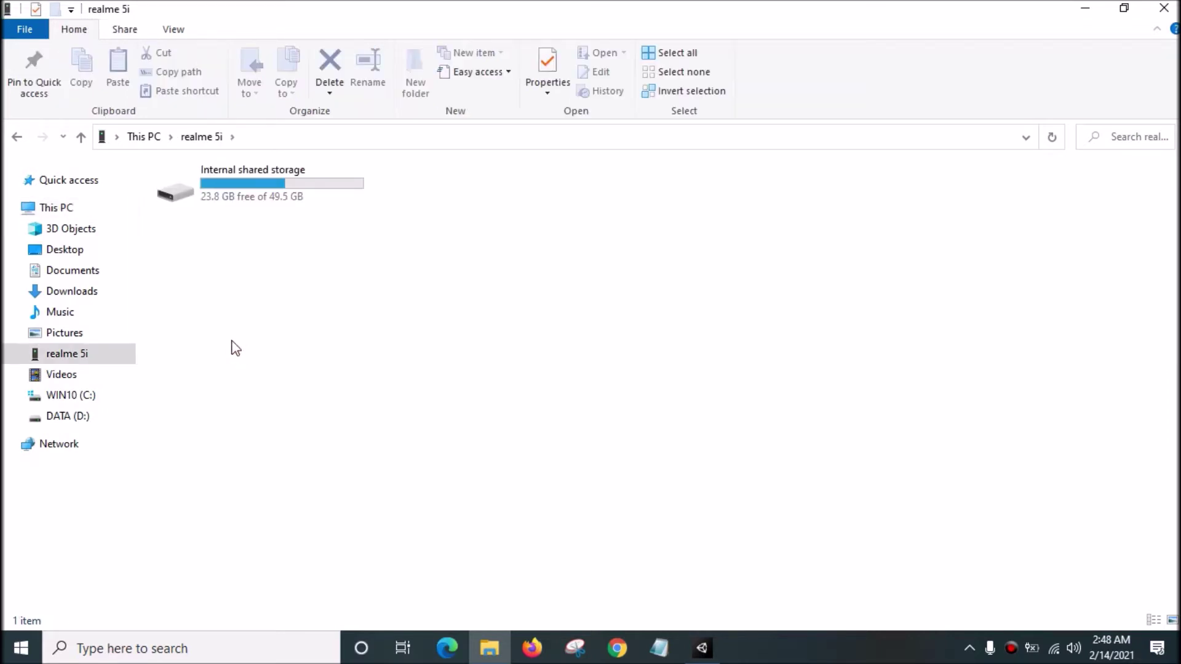
pyautogui.doubleClick(256, 190)
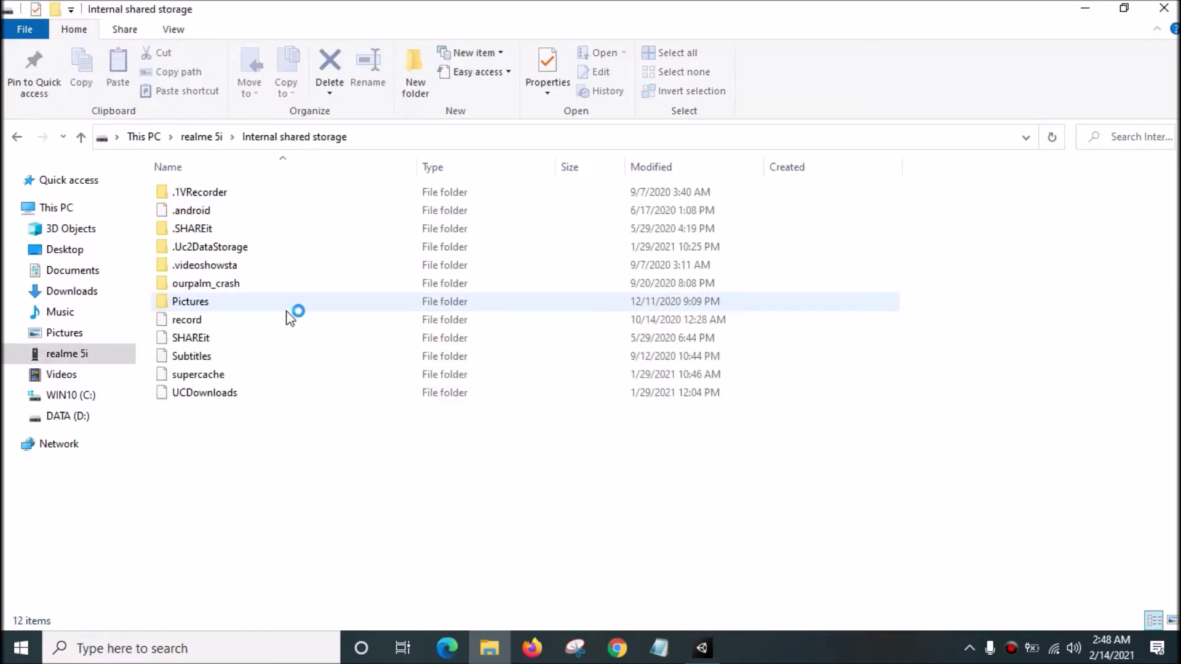
pyautogui.click(210, 338)
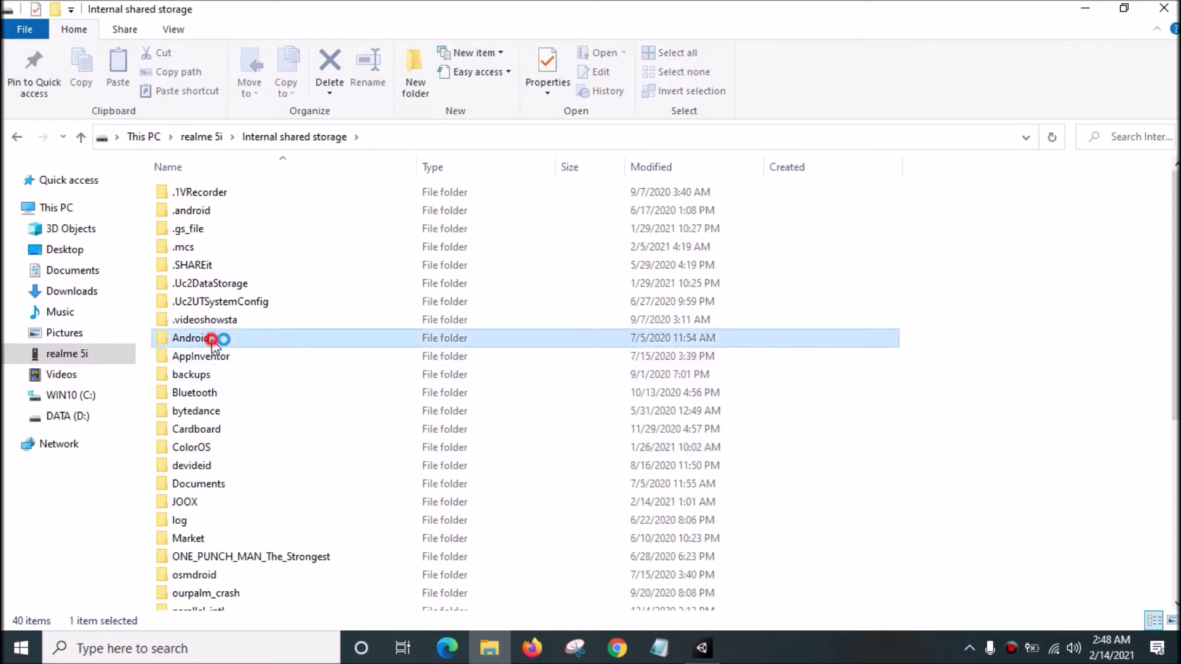
pyautogui.doubleClick(210, 338)
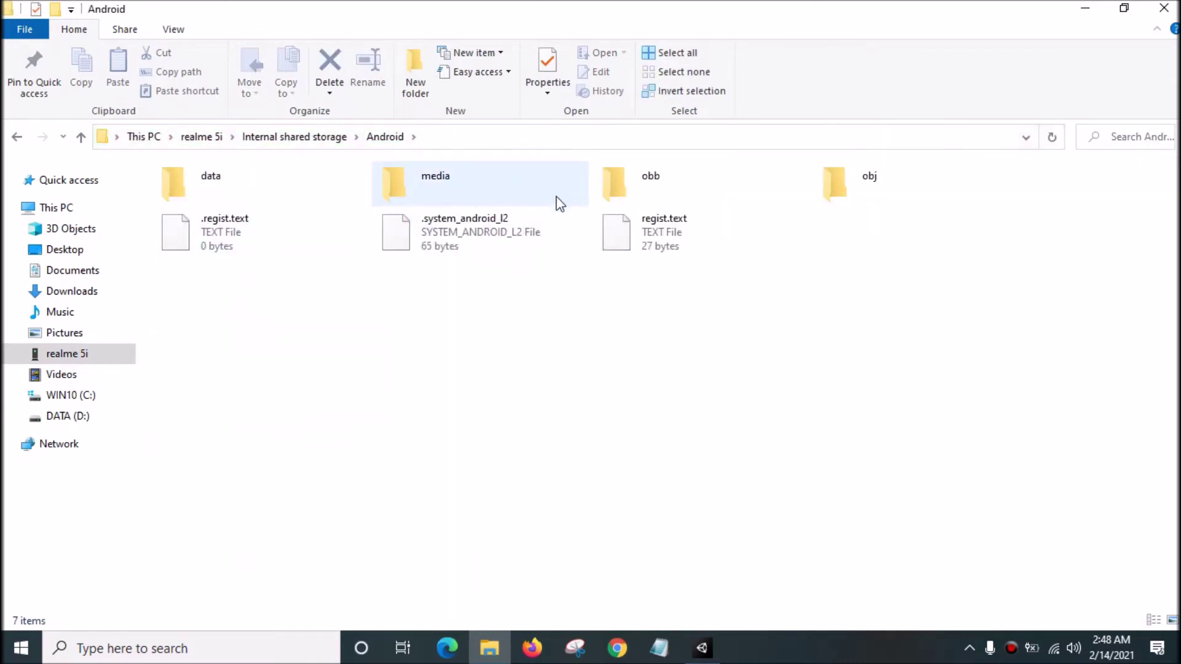
pyautogui.doubleClick(248, 180)
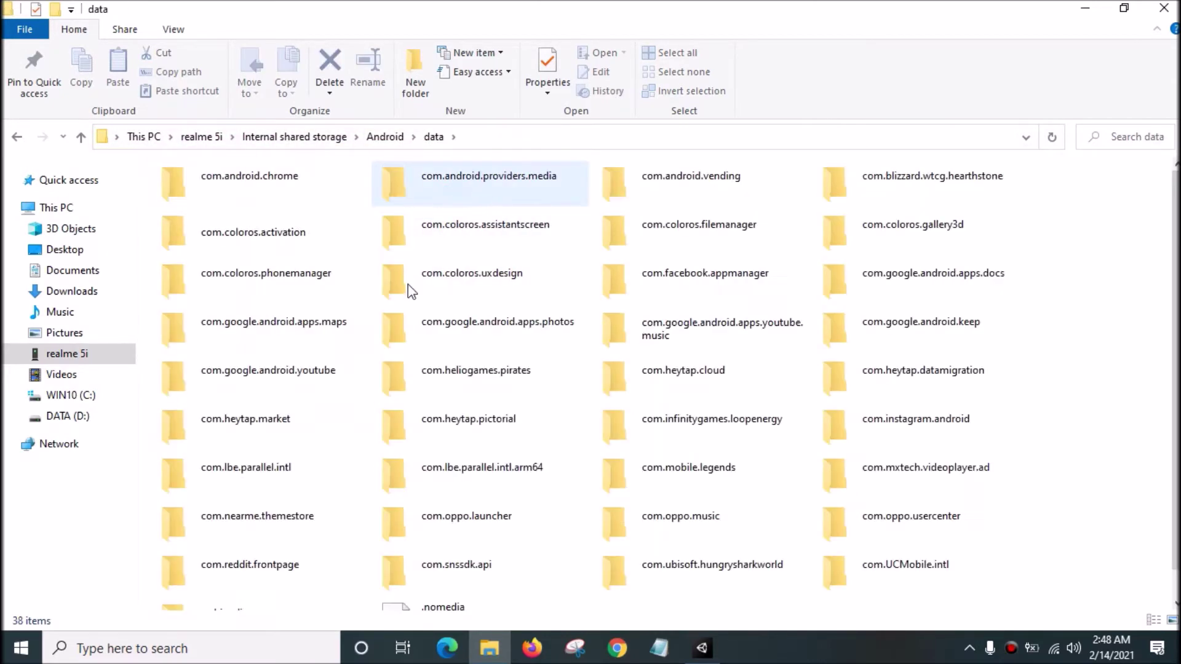
pyautogui.scroll(-5, 270, 489)
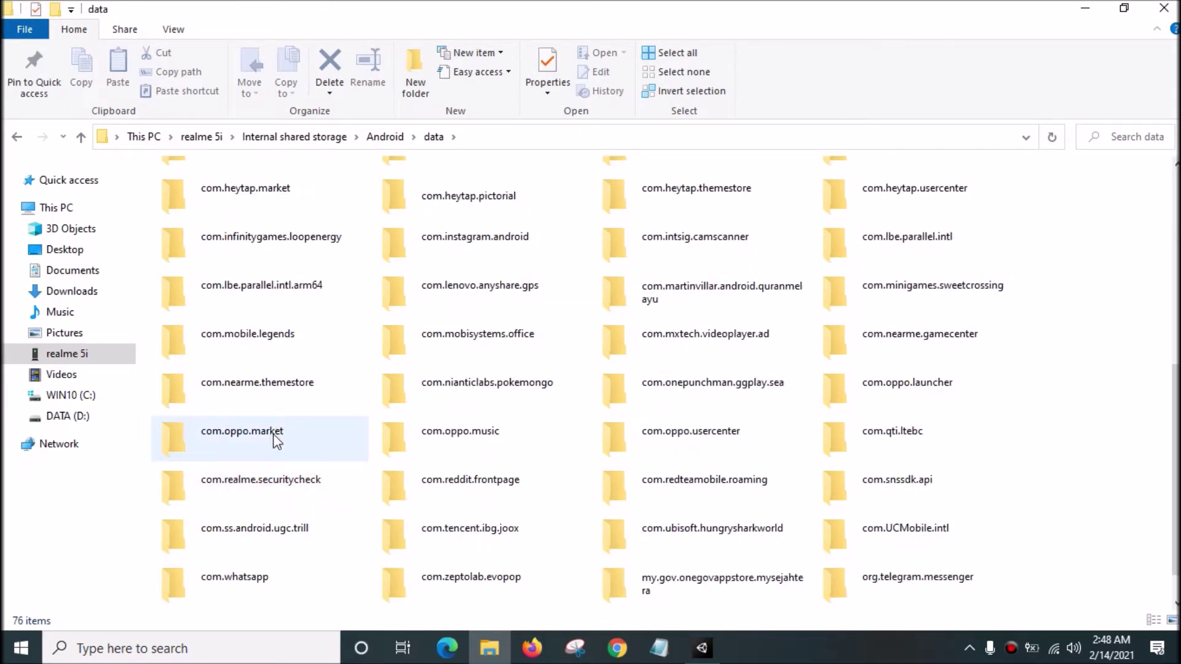
# Navigate through com.mobile.legends > files > dragon2017 > assets > Art > android
pyautogui.doubleClick(271, 342)
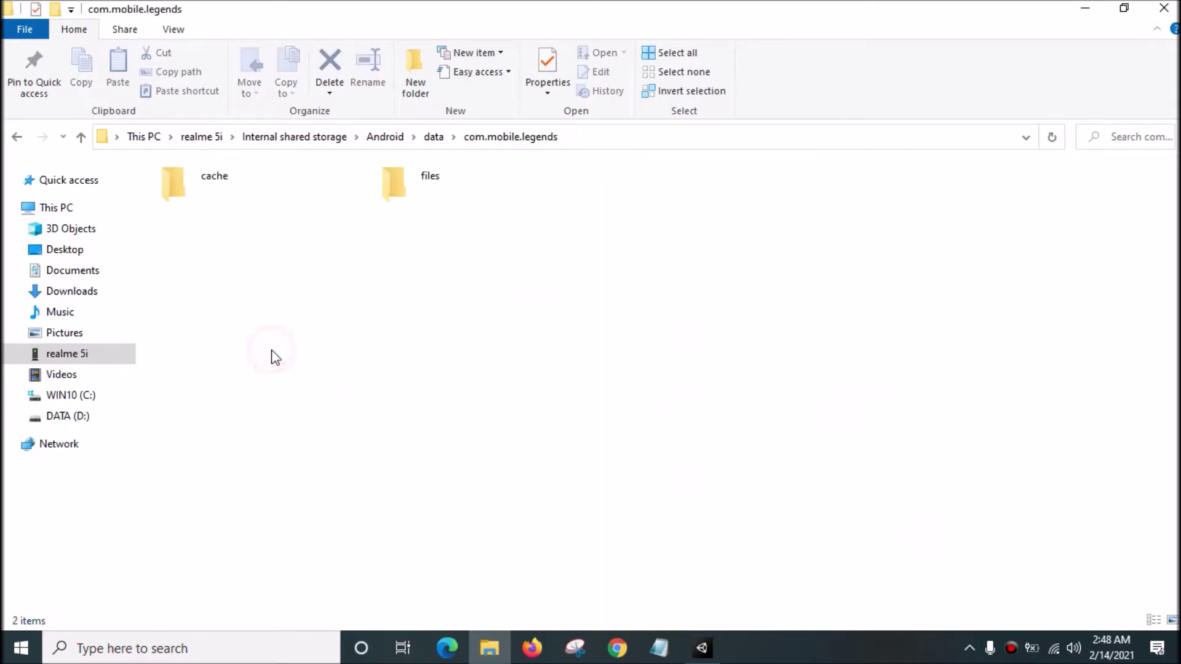
pyautogui.doubleClick(426, 179)
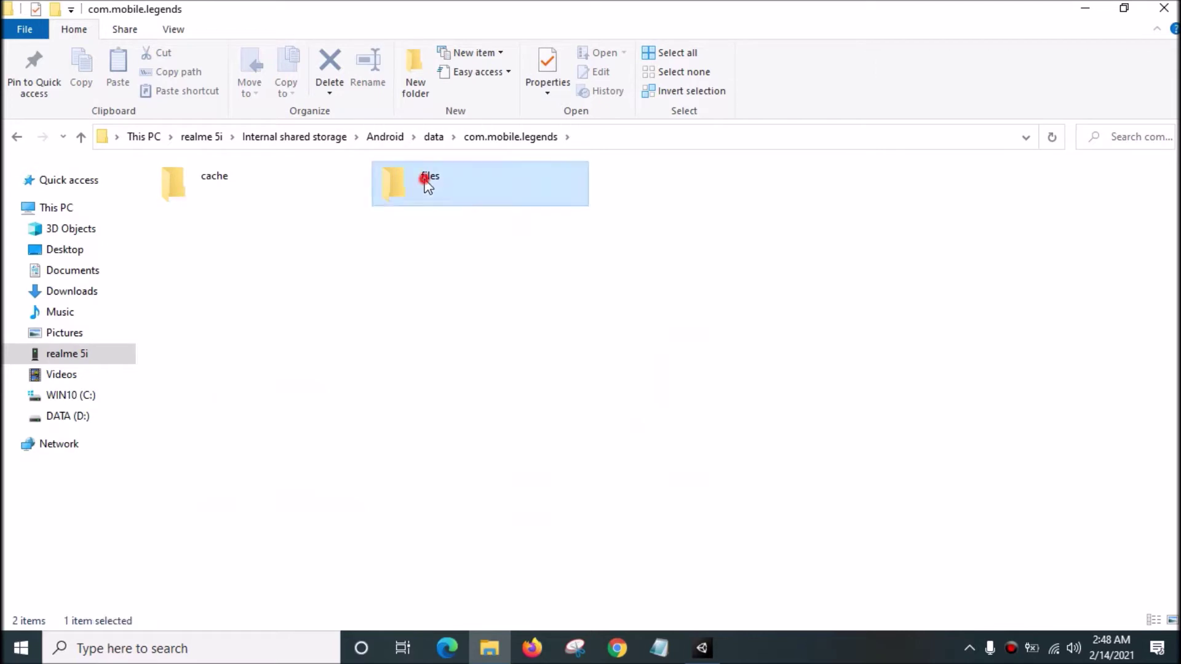
pyautogui.click(455, 180)
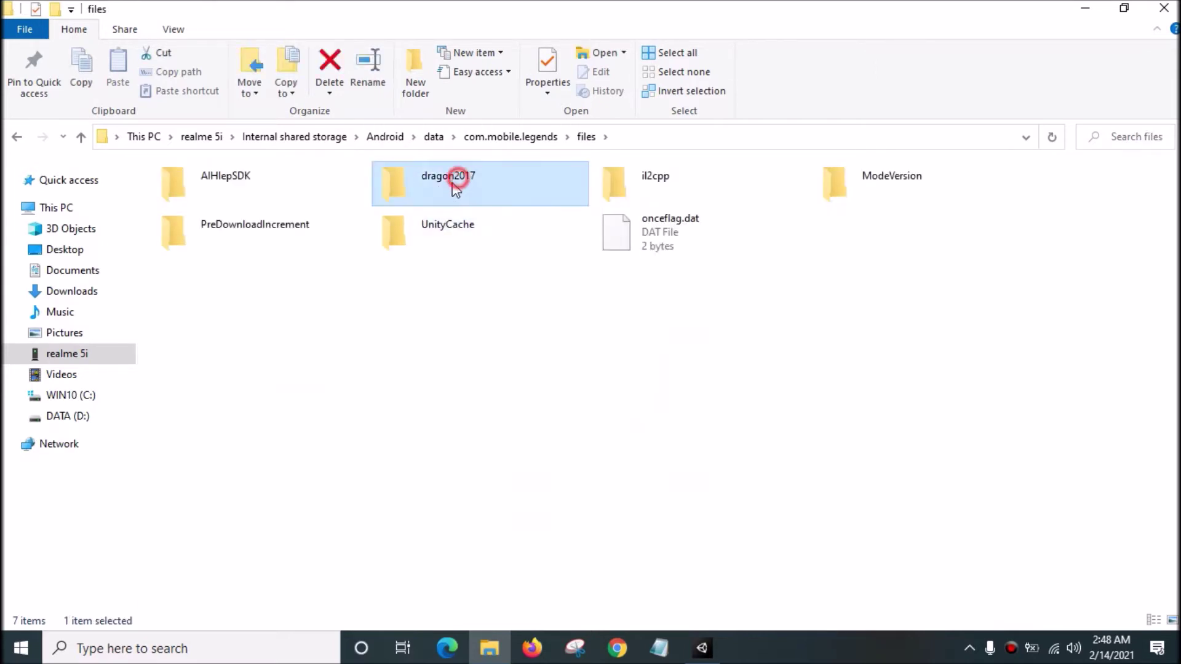
pyautogui.doubleClick(493, 196)
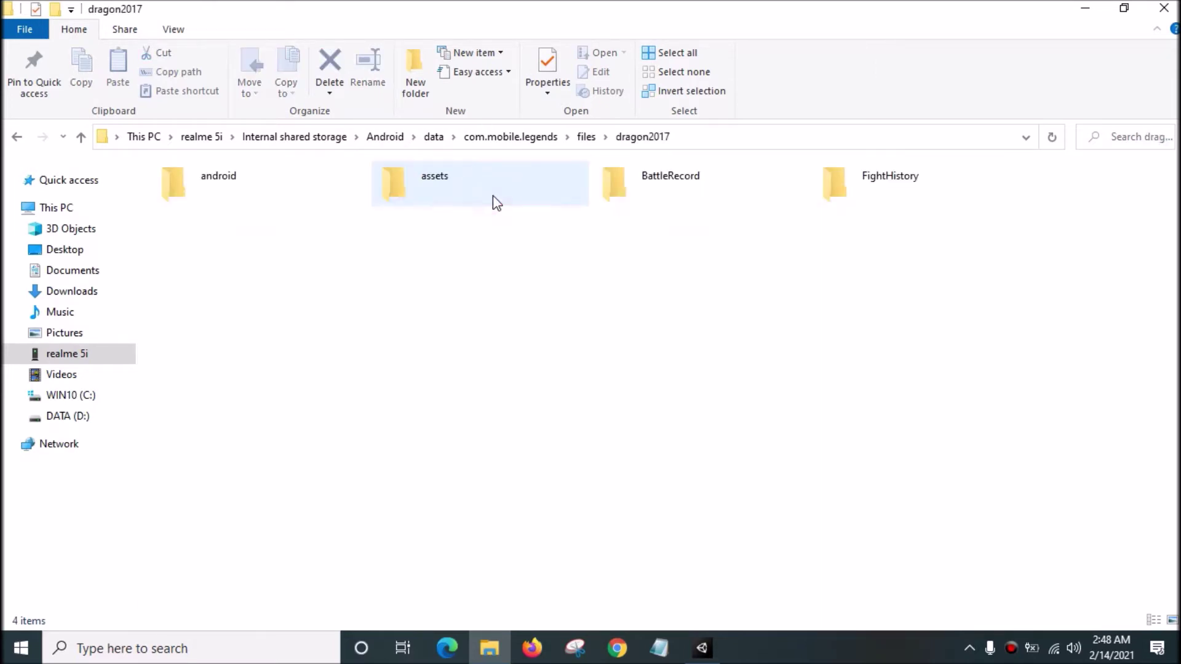
pyautogui.click(477, 195)
pyautogui.doubleClick(477, 195)
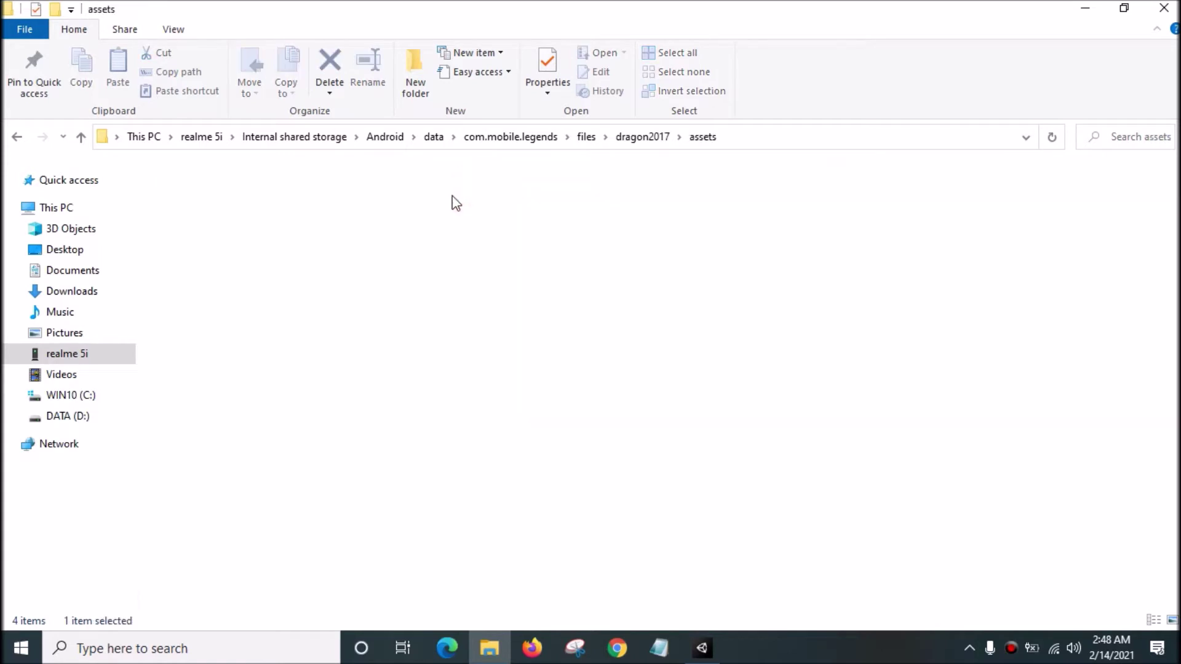
pyautogui.doubleClick(423, 195)
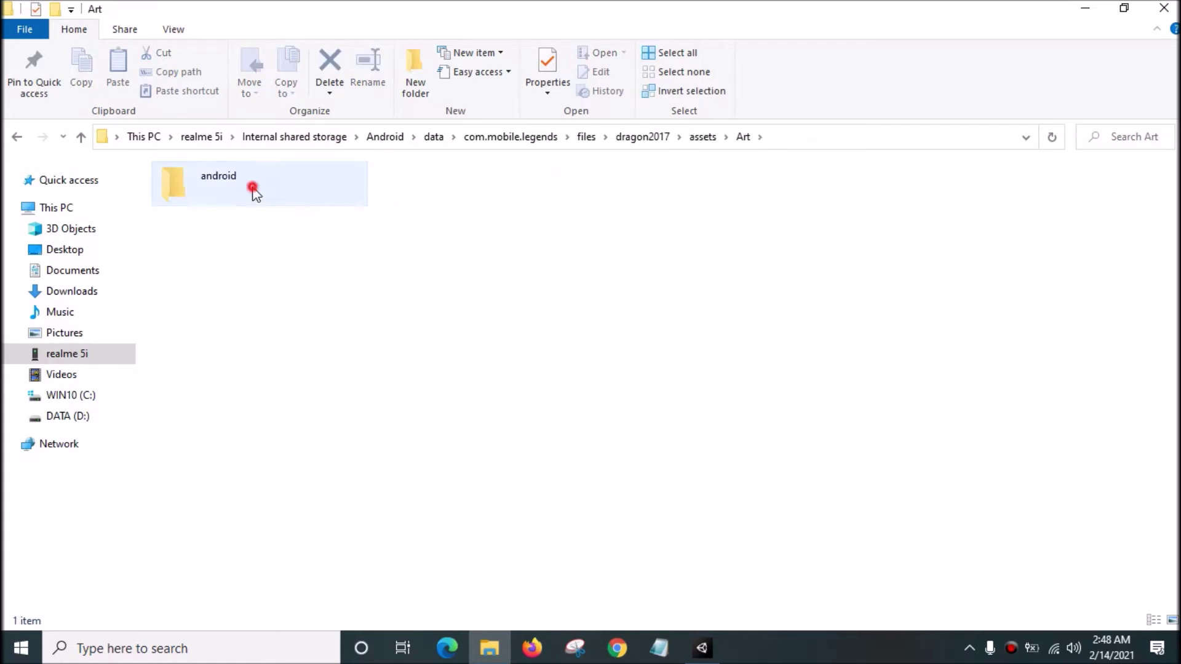
pyautogui.doubleClick(253, 189)
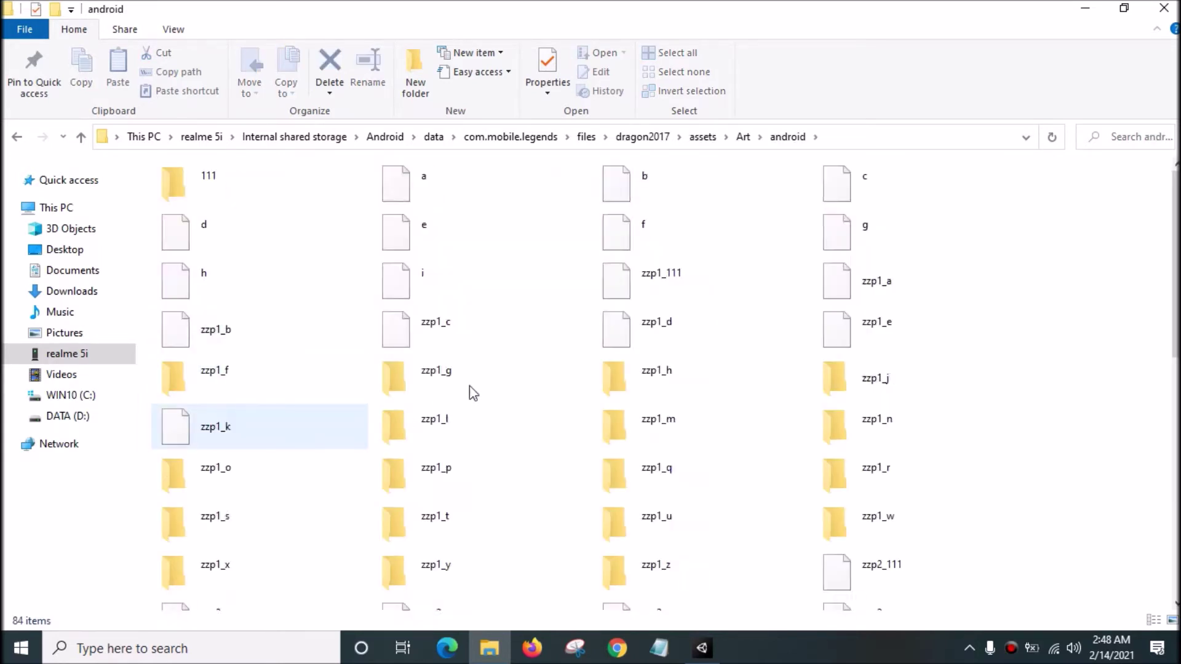
# Locate and select ArtResource.unity3d at the end of the file list
pyautogui.write('d')
pyautogui.press('pagedown')
pyautogui.press('pagedown')
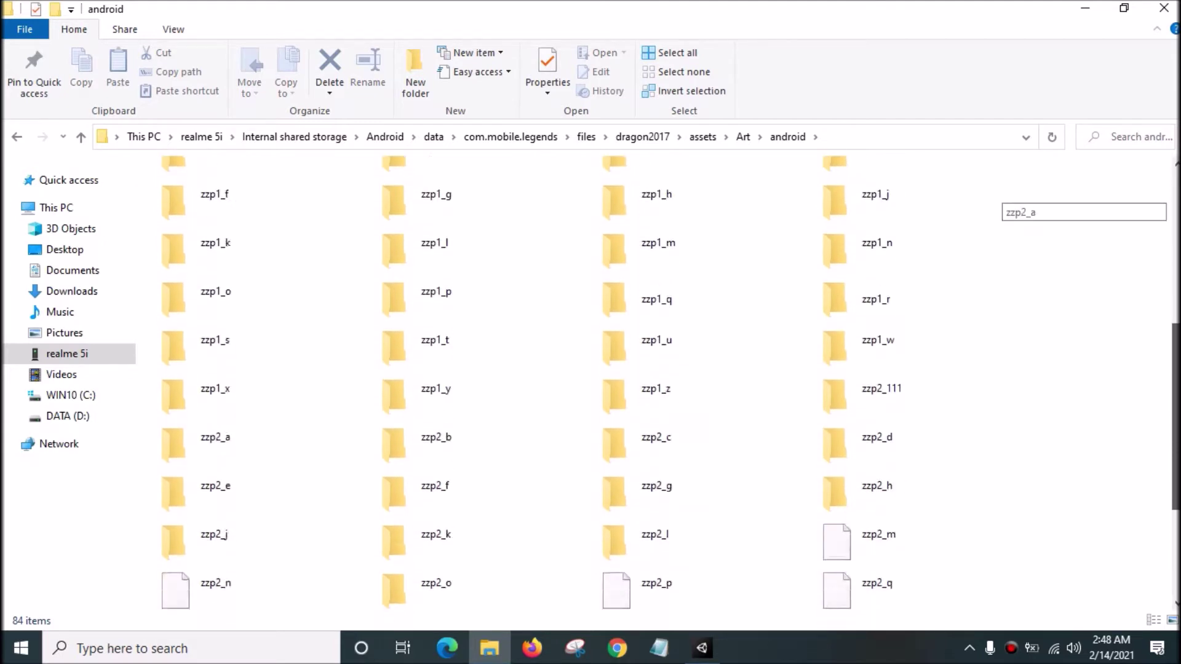
pyautogui.click(257, 554)
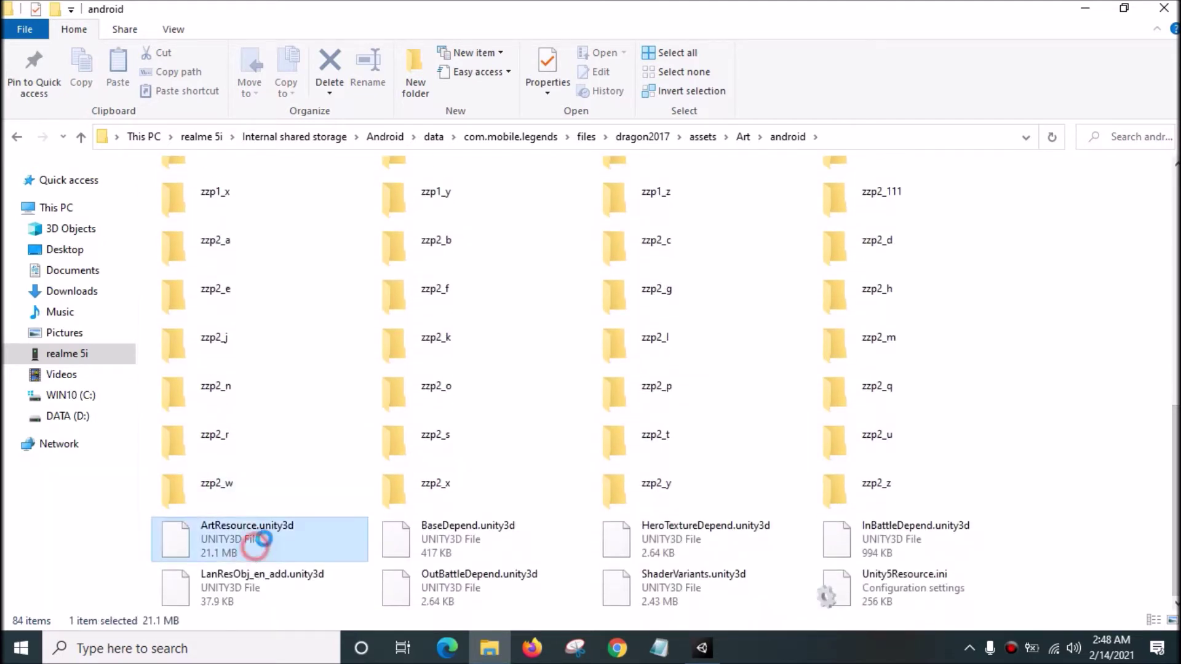
# Paste ArtResource.unity3d onto the desktop and close File Explorer
pyautogui.click(1085, 8)
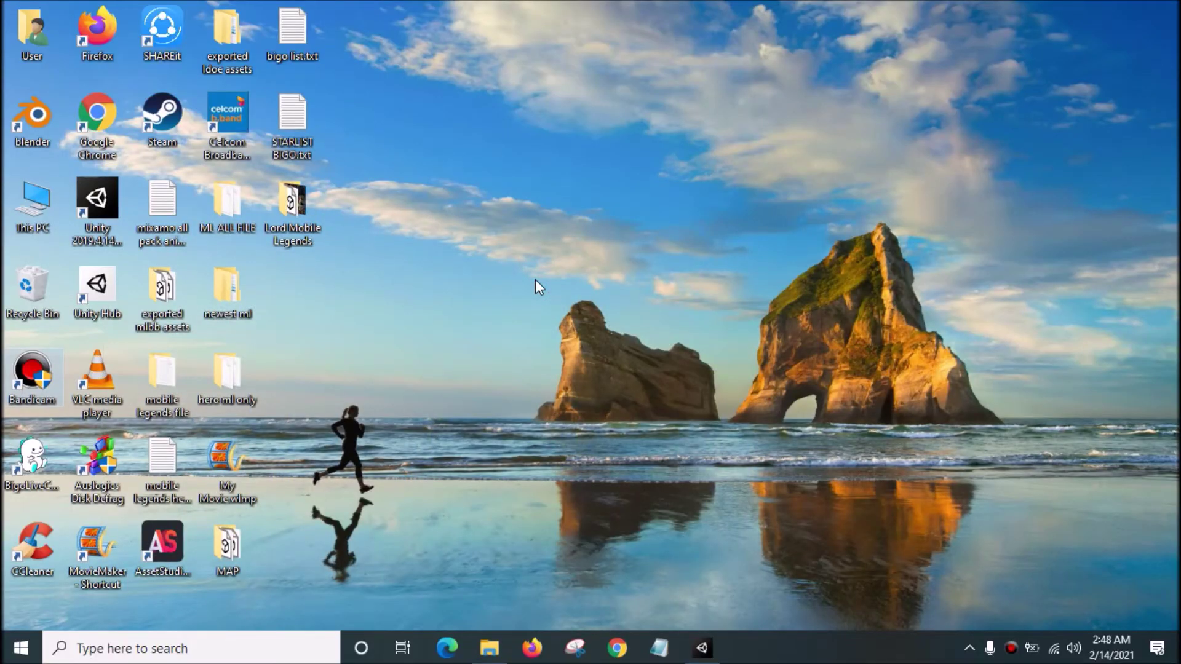
pyautogui.hotkey('ctrl', 'v')
pyautogui.click(282, 300)
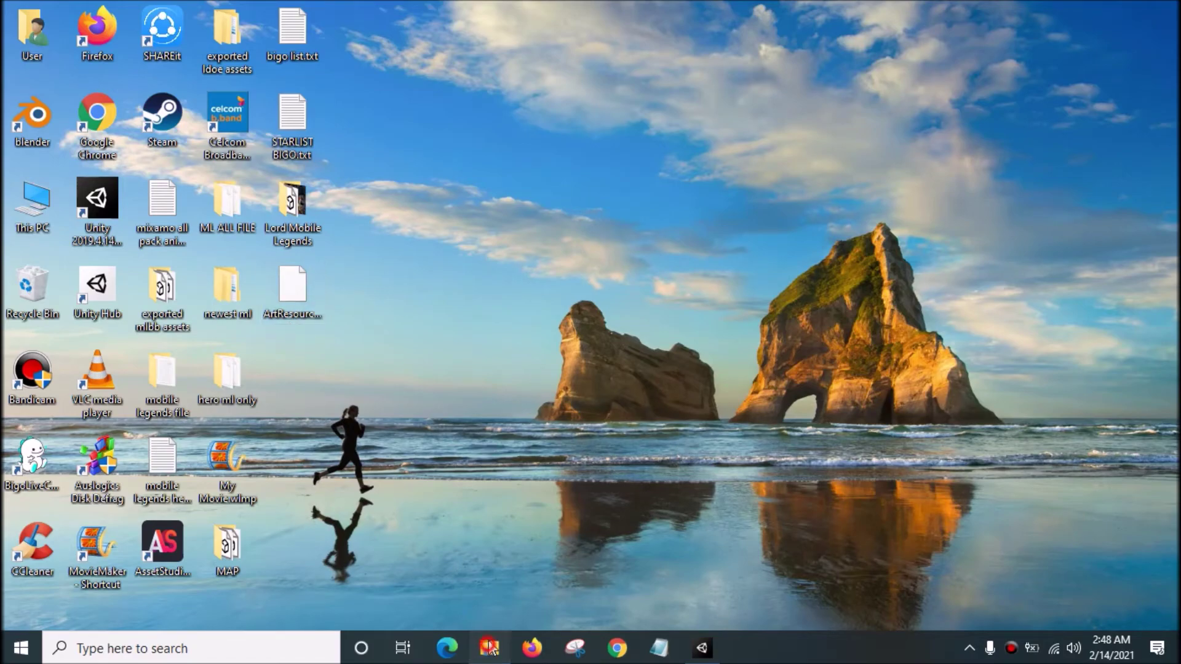
pyautogui.click(489, 648)
pyautogui.click(1165, 9)
pyautogui.click(638, 318)
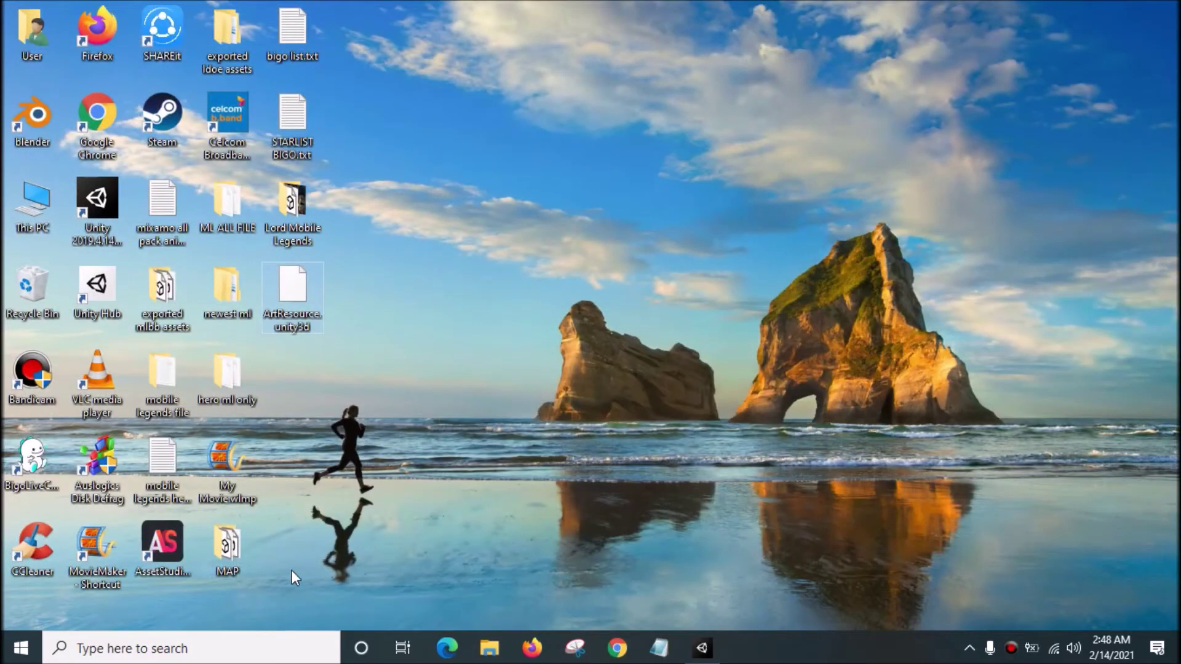
# Launch AssetStudioGUI maximized and load ArtResource.unity3d from the Desktop via Load file
pyautogui.doubleClick(165, 572)
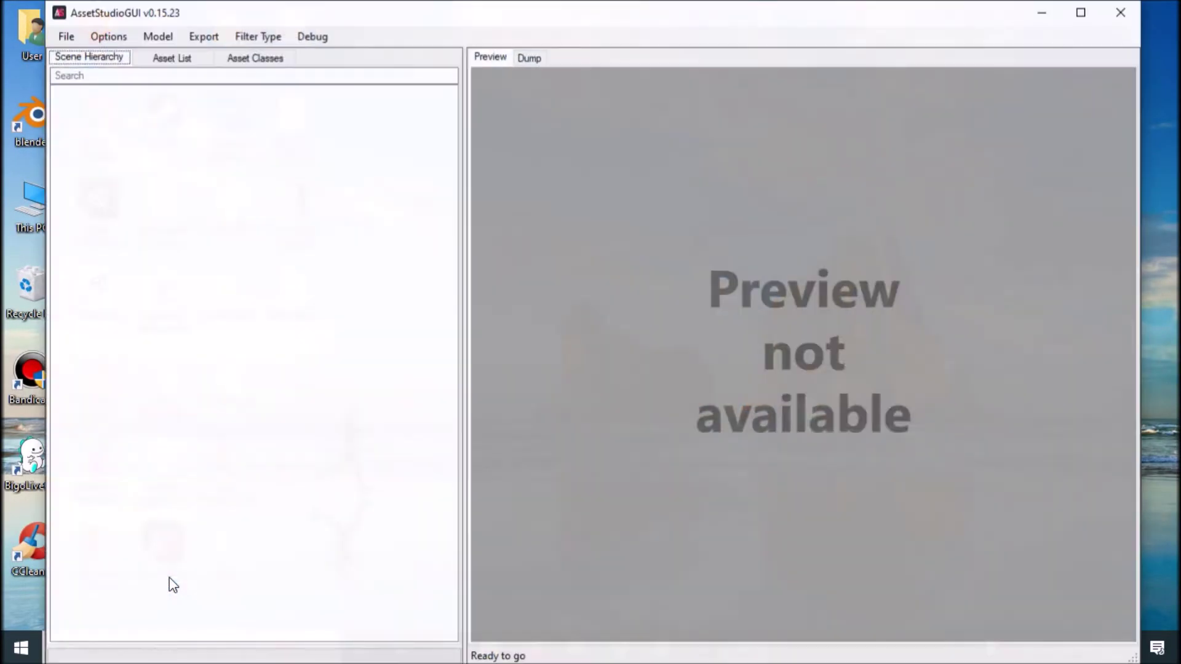
pyautogui.moveTo(454, 24); pyautogui.dragTo(432, 6)
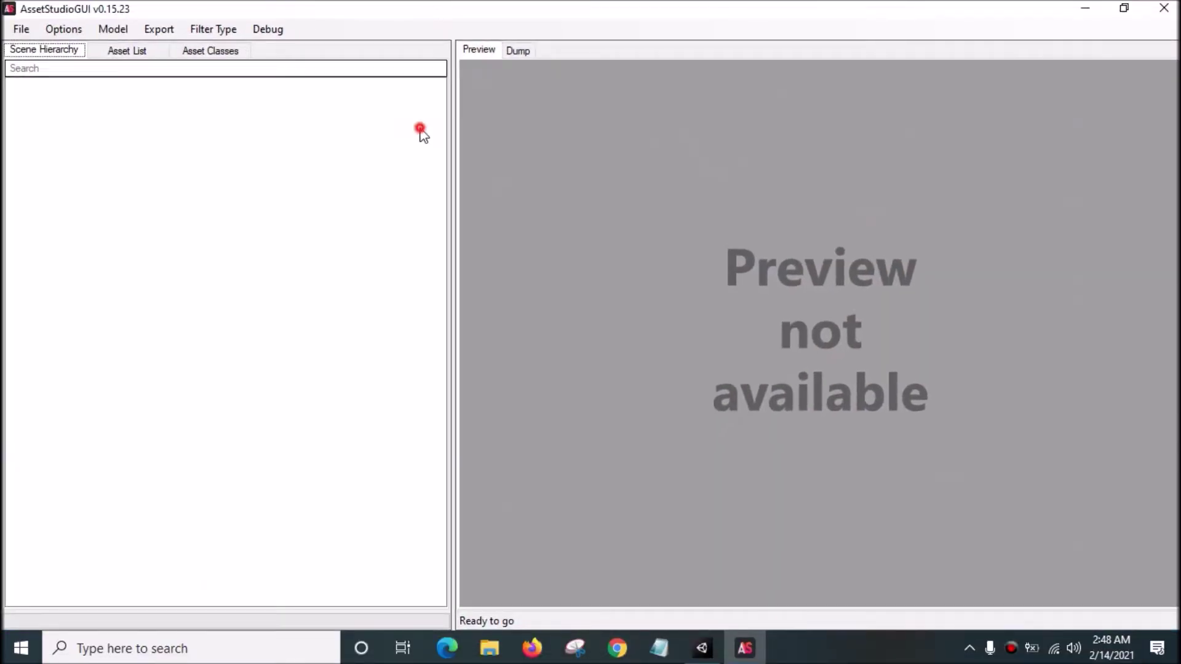
pyautogui.click(21, 28)
pyautogui.click(20, 47)
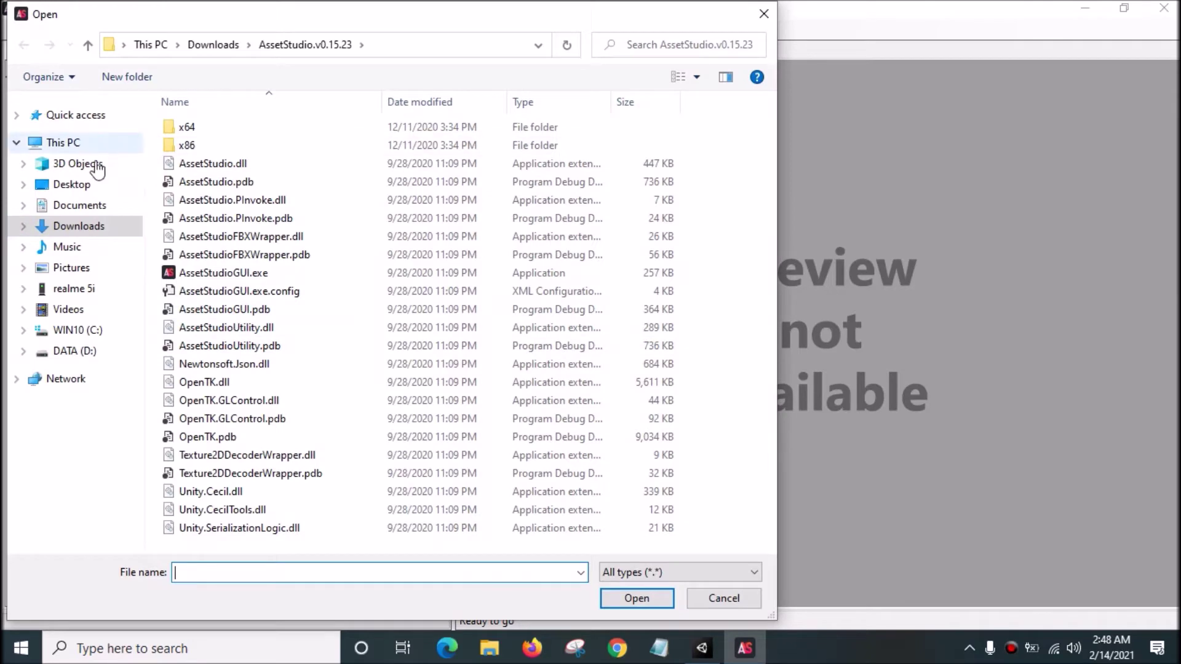
pyautogui.click(61, 184)
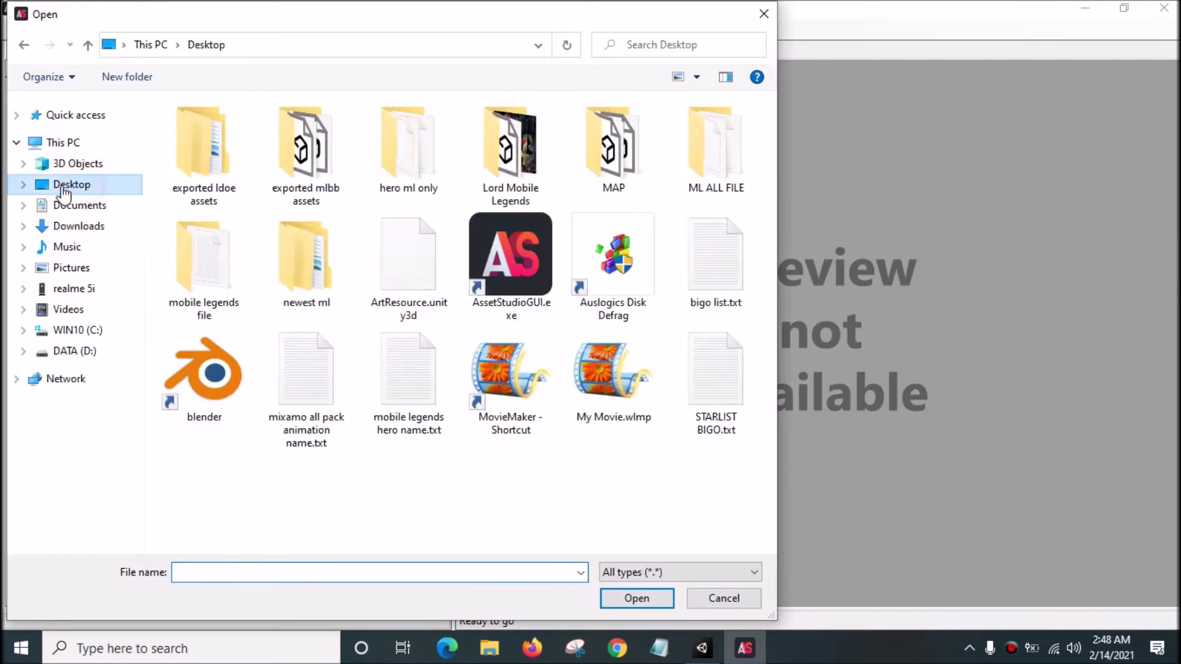
pyautogui.click(412, 270)
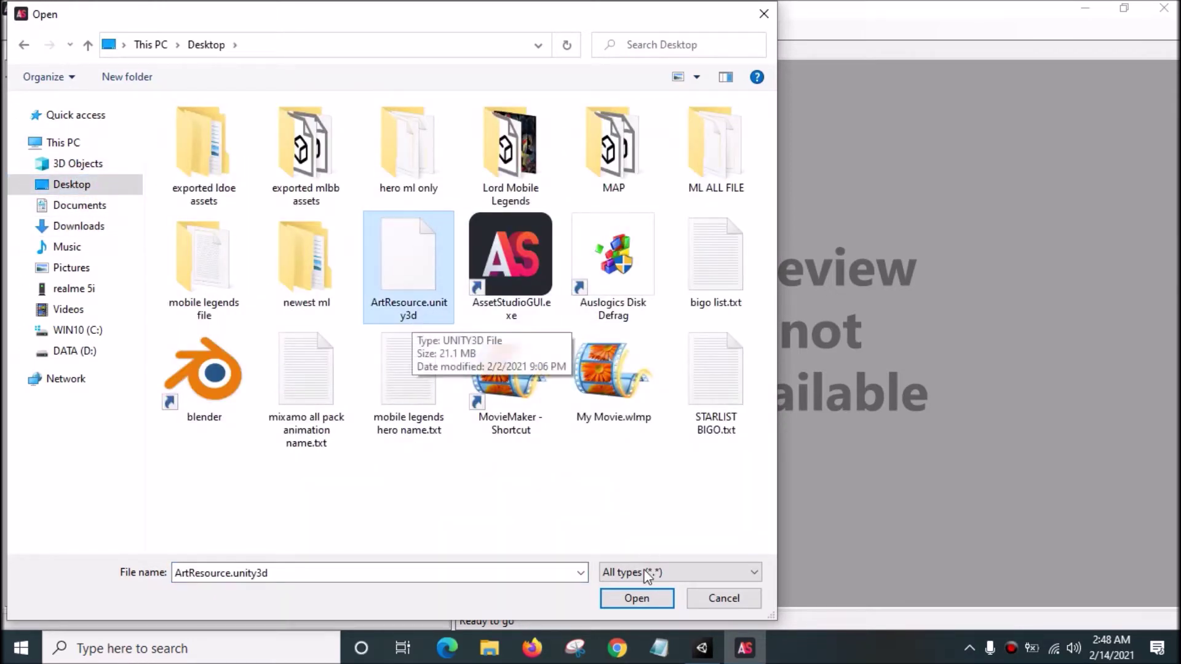
pyautogui.click(635, 598)
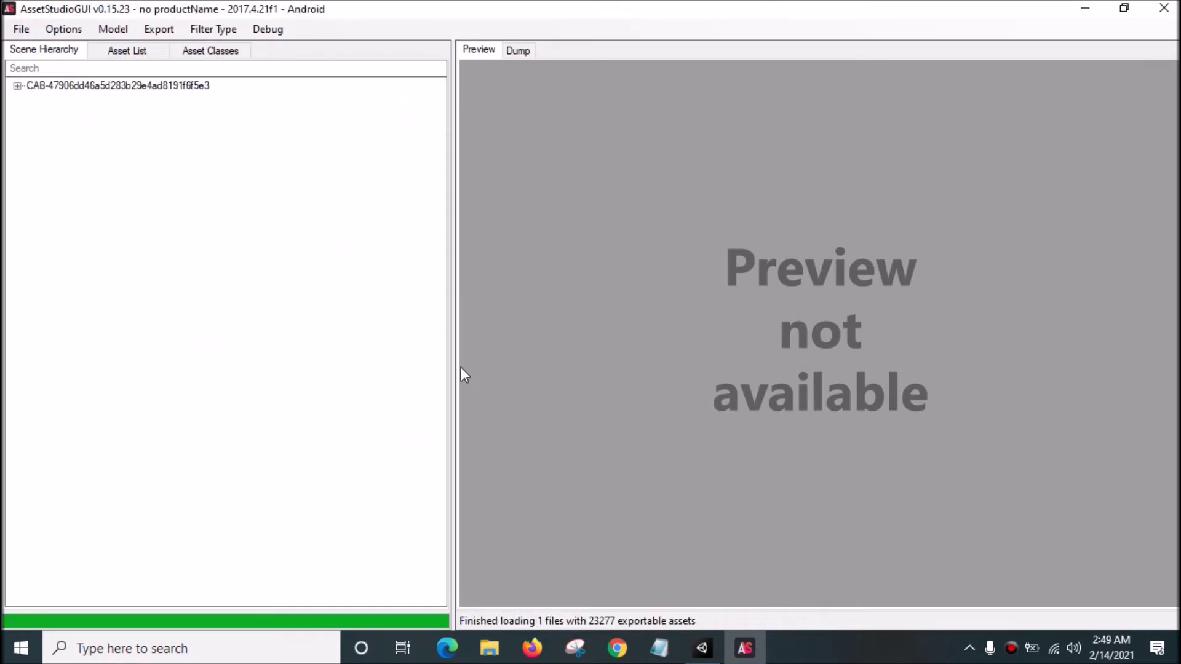
pyautogui.click(32, 86)
# Expand the CAB bundle, show the Asset List sorted by Type, and scroll to the Mesh rows
pyautogui.click(17, 86)
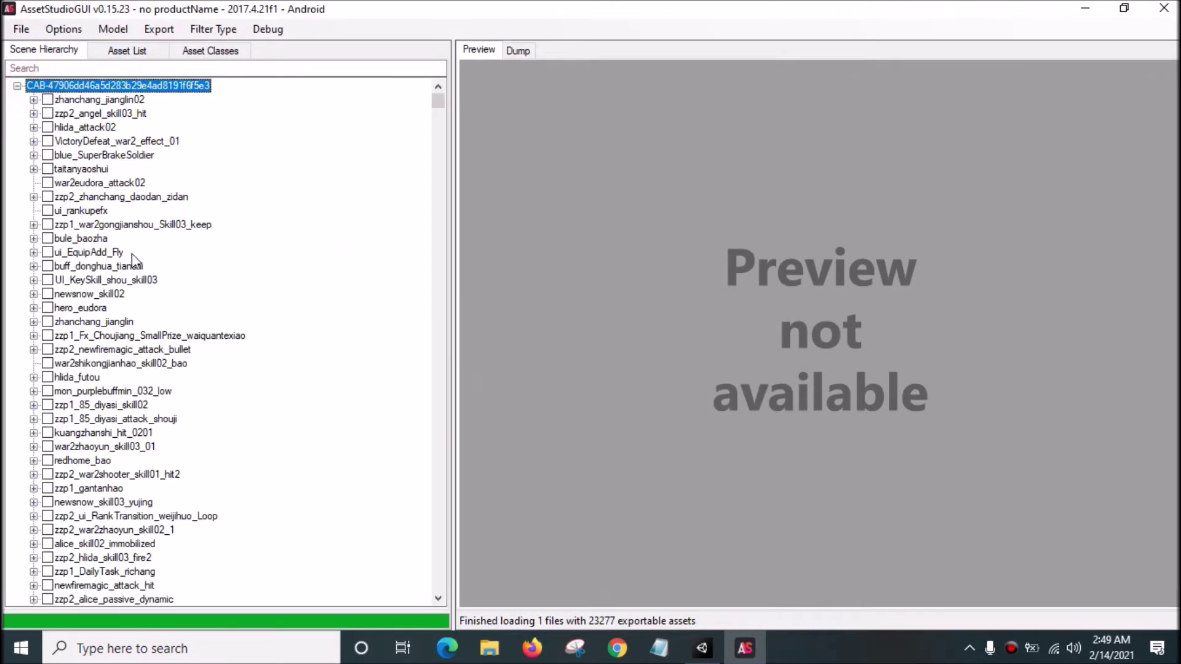
pyautogui.click(119, 50)
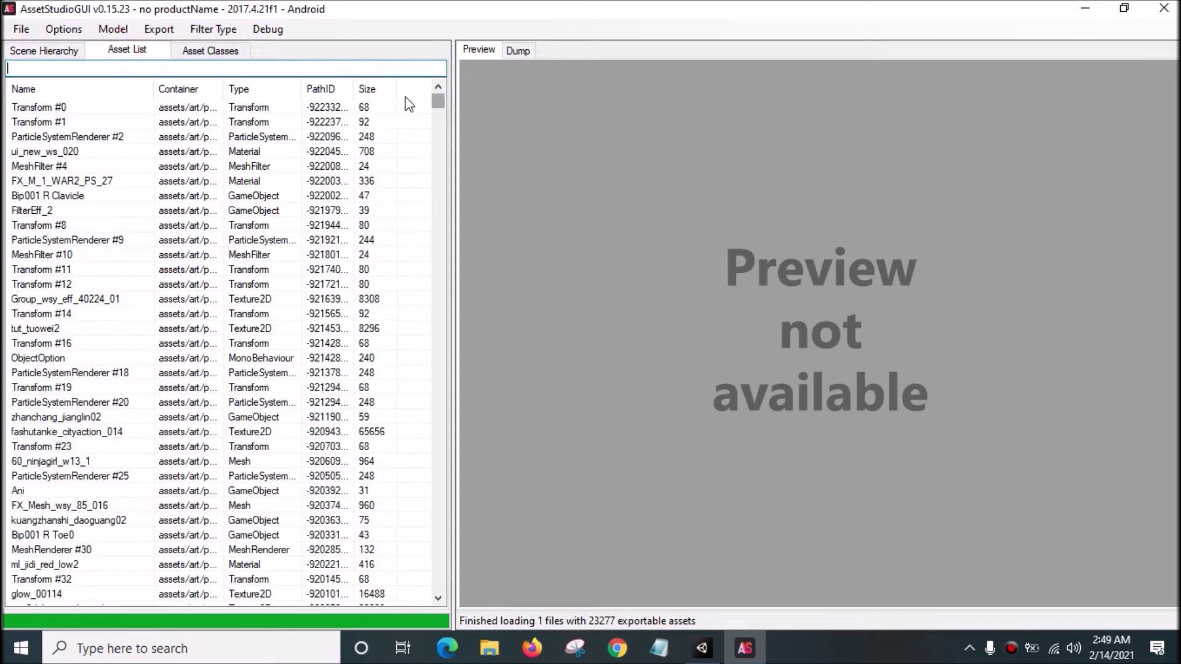
pyautogui.click(258, 90)
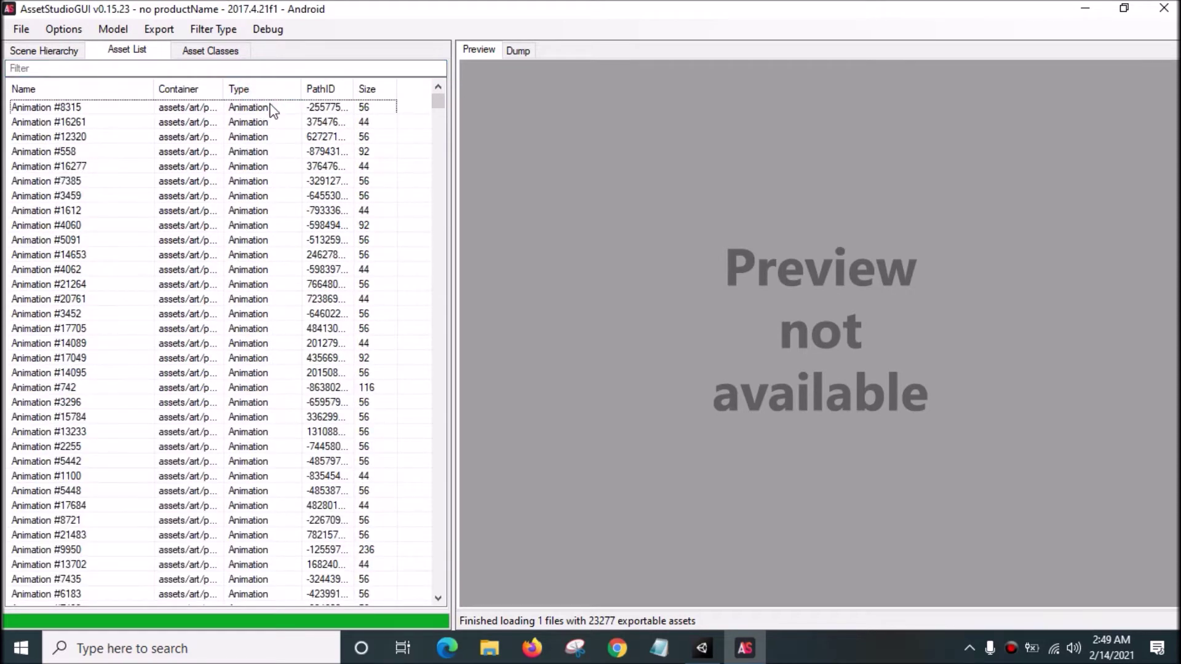
pyautogui.moveTo(435, 109); pyautogui.dragTo(441, 288)
# Preview meshes such as 46_odette_skin04_shui03 and 55_renou_ggmian in the Mesh list
pyautogui.click(275, 209)
pyautogui.scroll(15, 275, 196)
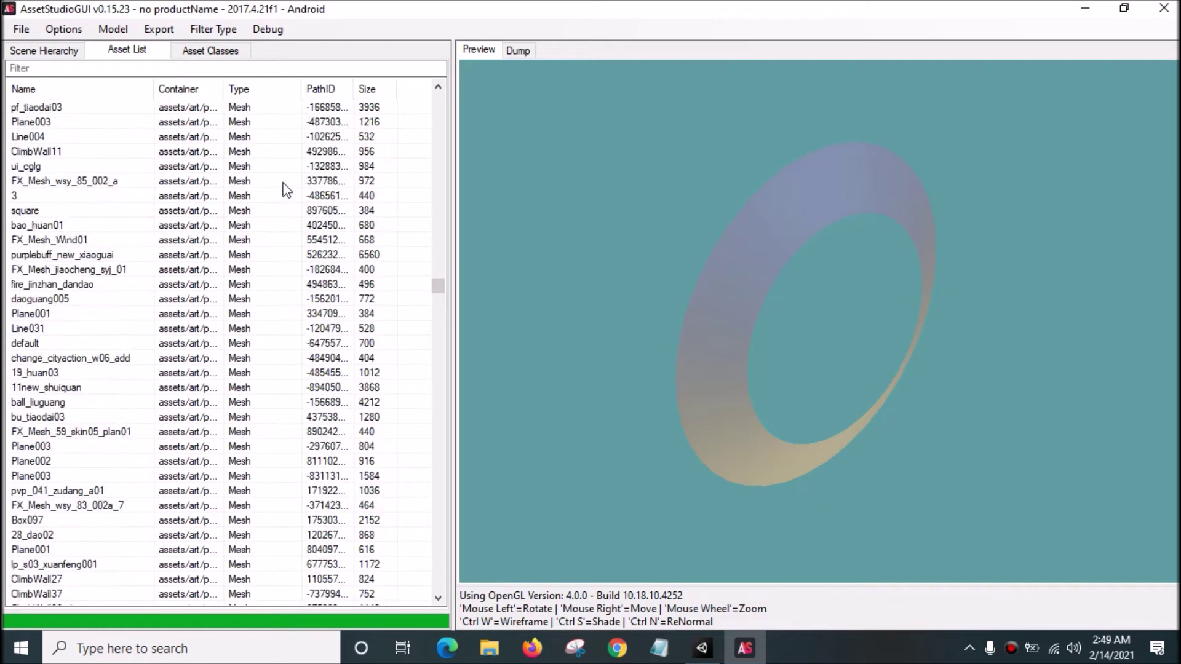
pyautogui.moveTo(443, 285); pyautogui.dragTo(446, 287)
pyautogui.scroll(15, 337, 252)
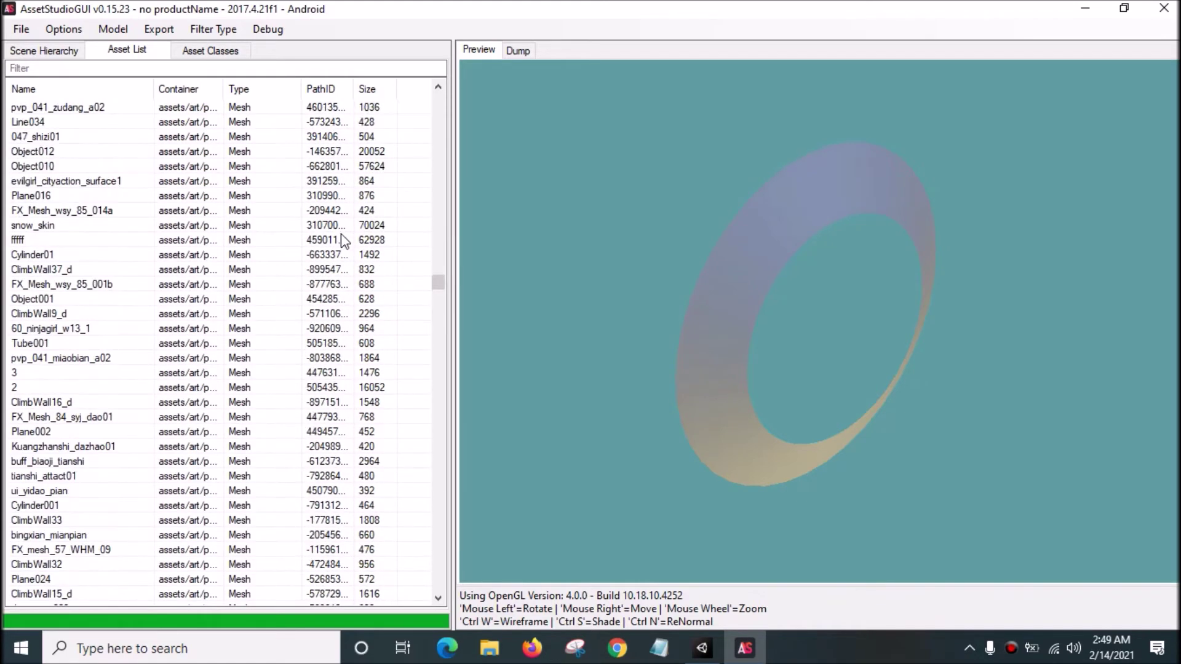
pyautogui.click(254, 386)
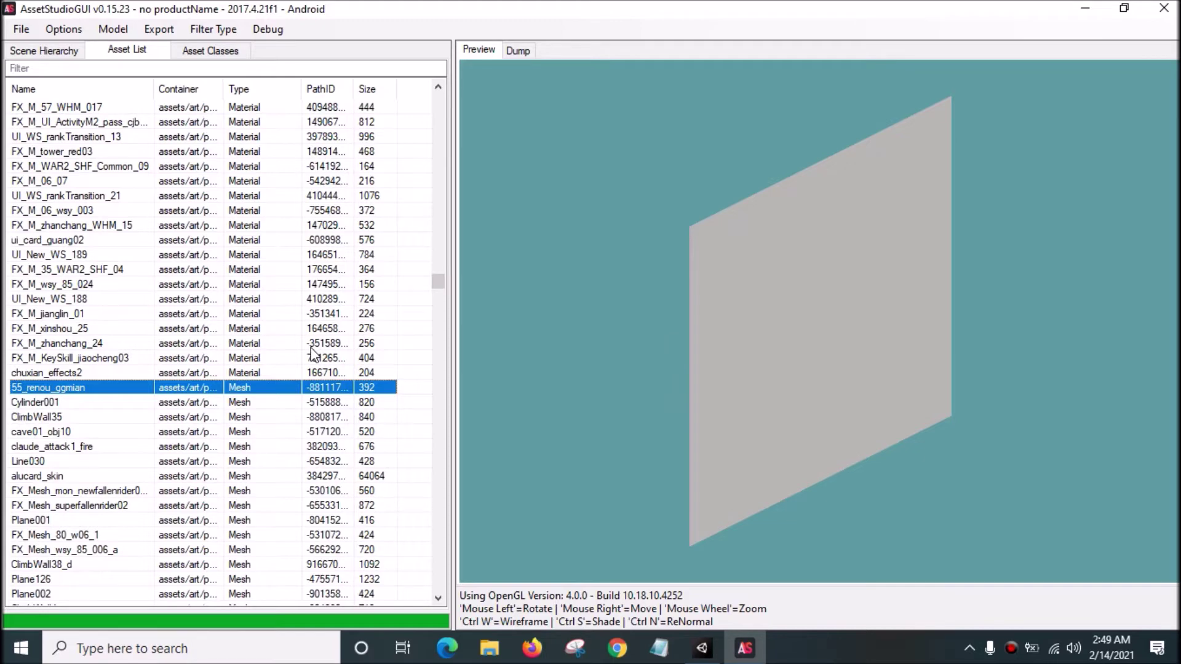
# Step through the meshes to alucard_skin and rotate its preview to stand the character upright
pyautogui.press('Down')
pyautogui.press('Down')
pyautogui.press('Down')
pyautogui.press('Down')
pyautogui.press('Down')
pyautogui.press('Down')
pyautogui.press('Down')
pyautogui.press('Down')
pyautogui.press('Down')
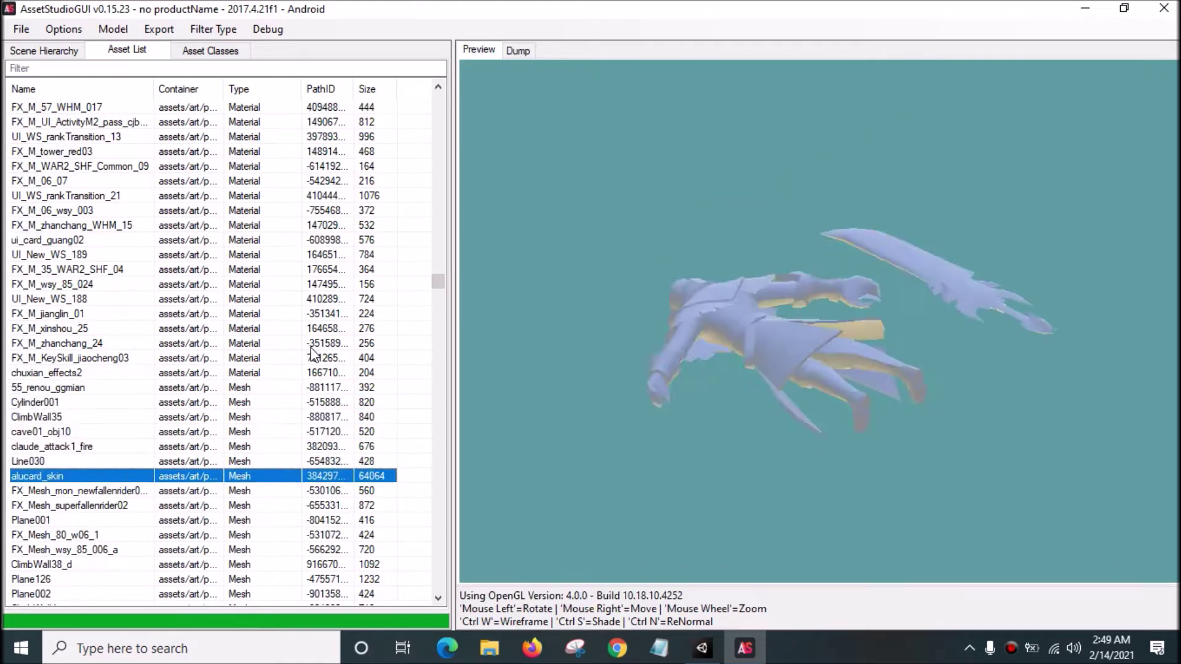
pyautogui.press('Up')
pyautogui.press('Up')
pyautogui.press('Up')
pyautogui.press('Up')
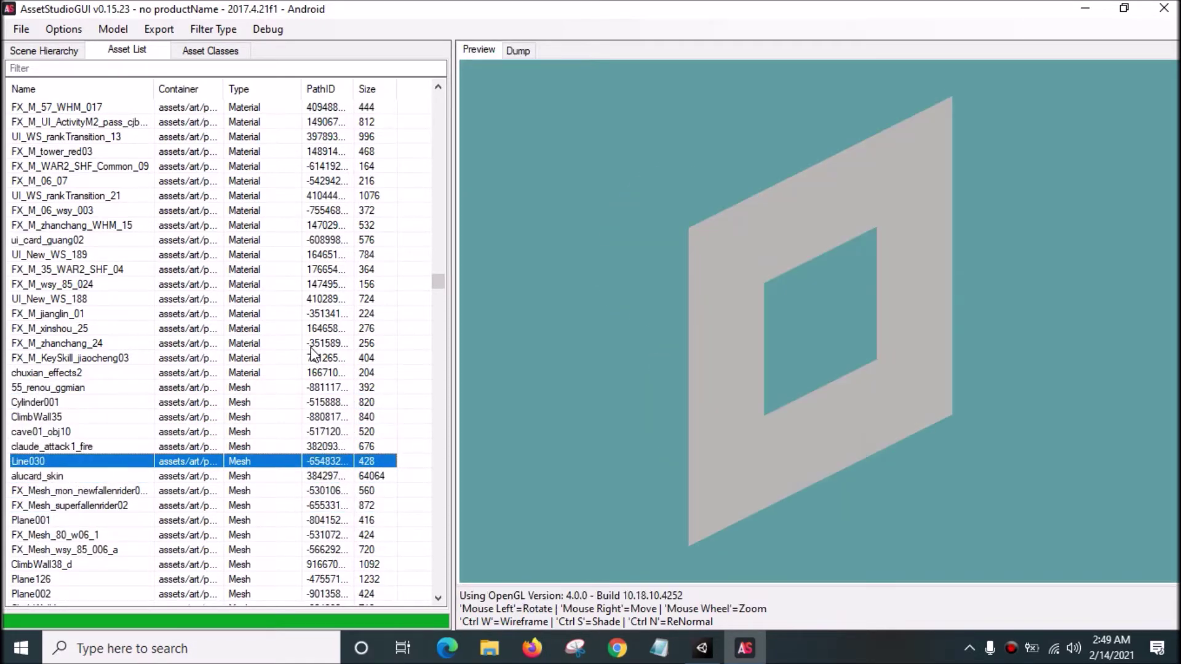
pyautogui.press('Down')
pyautogui.press('Up')
pyautogui.press('Up')
pyautogui.press('Down')
pyautogui.press('Down')
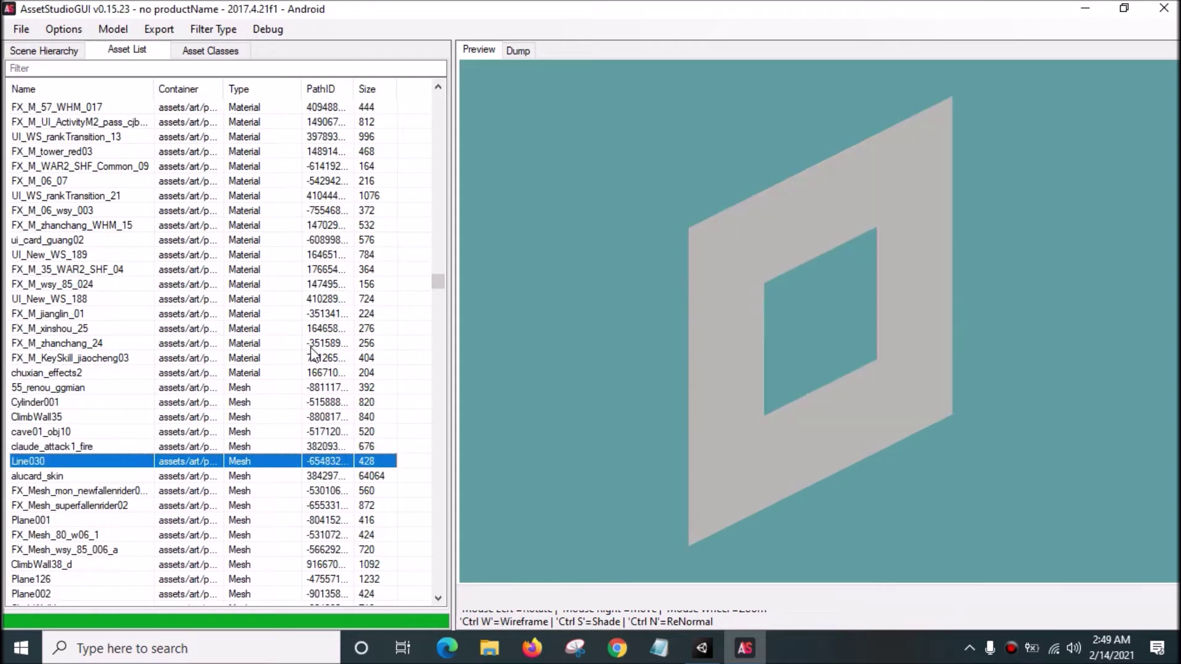
pyautogui.moveTo(721, 353); pyautogui.dragTo(929, 156)
pyautogui.moveTo(853, 400); pyautogui.dragTo(701, 329)
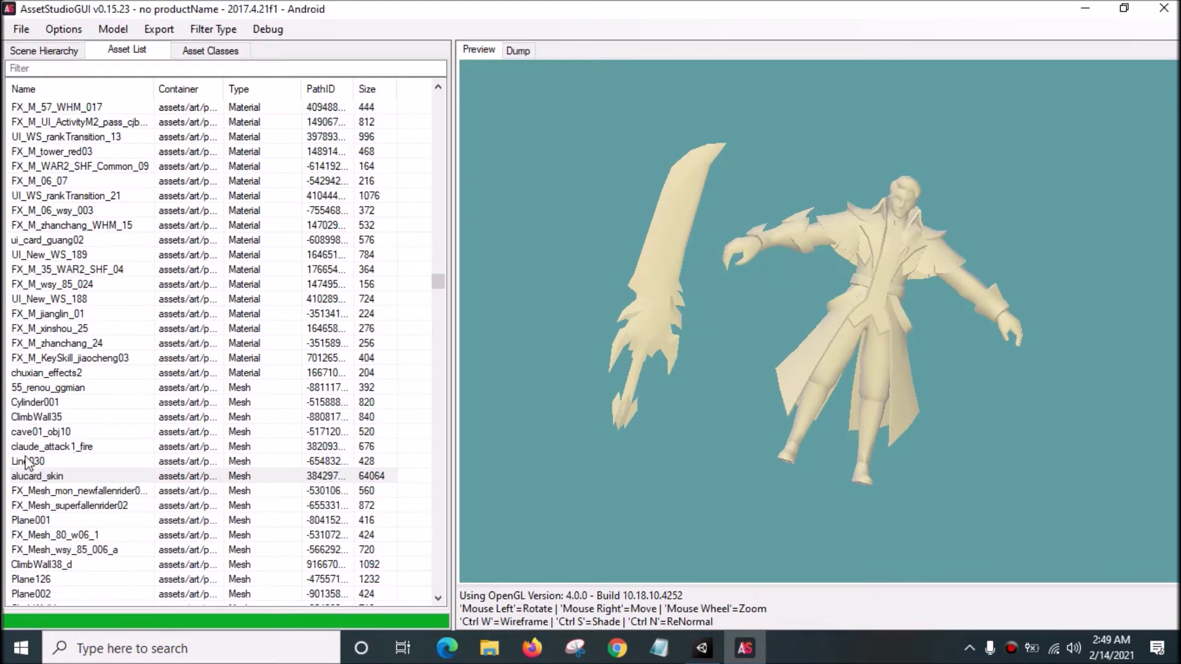
pyautogui.click(35, 477)
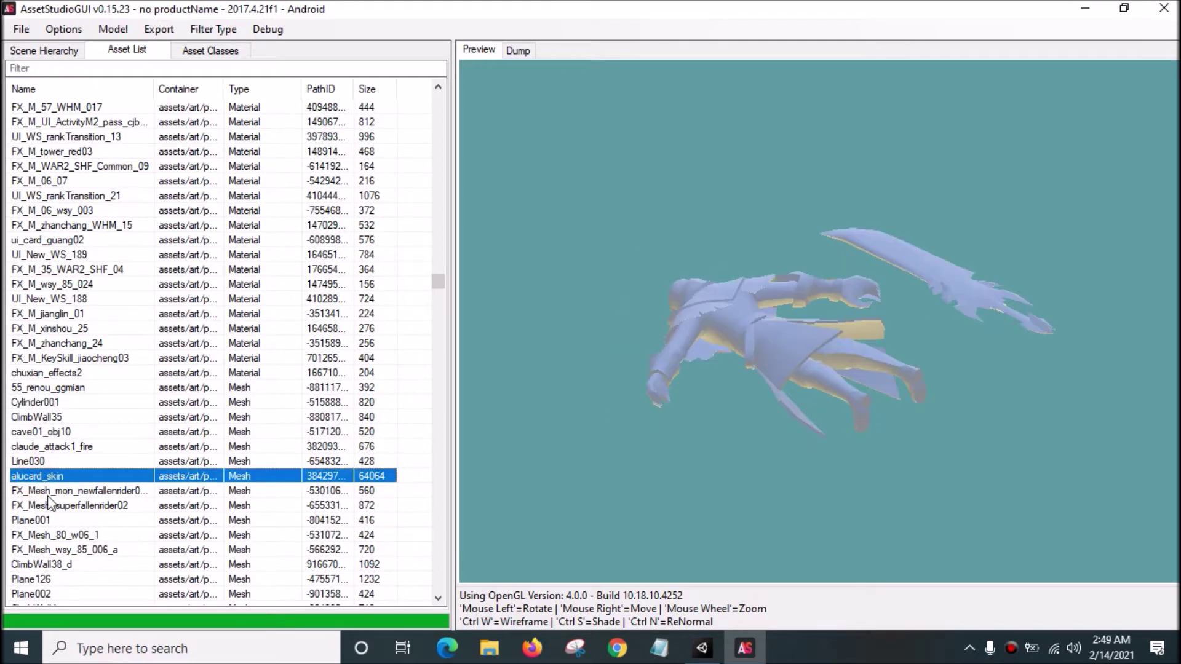
# Copy the alucard_skin name and paste it into the asset Filter box
pyautogui.click(80, 68)
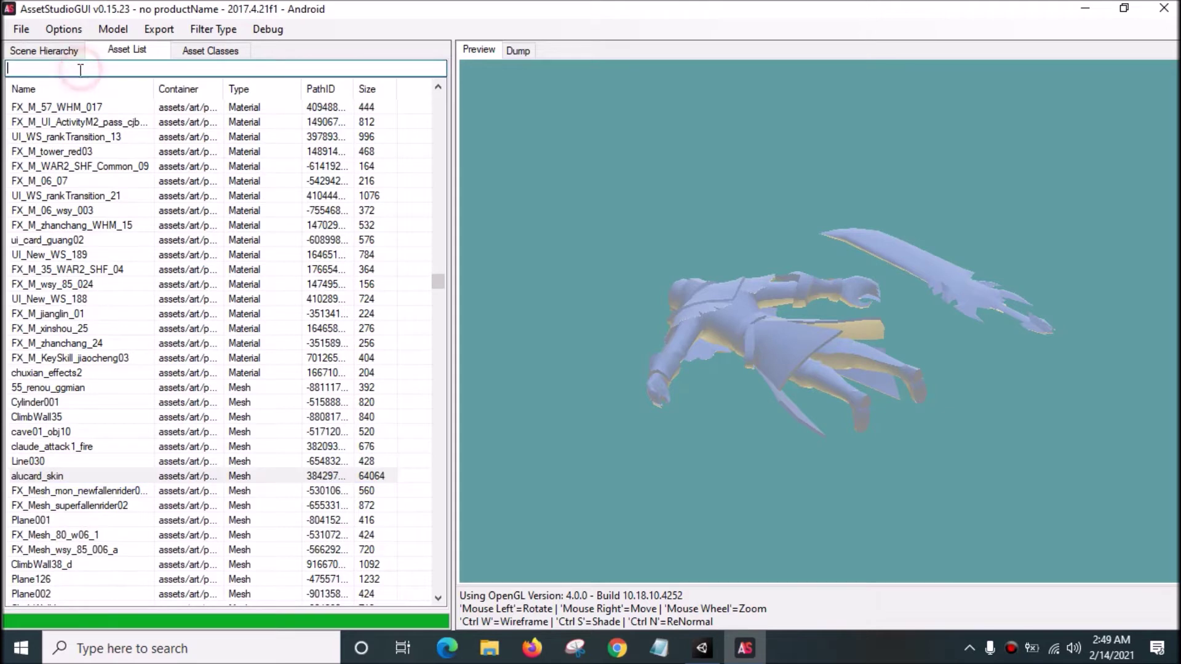
pyautogui.rightClick(73, 472)
pyautogui.click(117, 482)
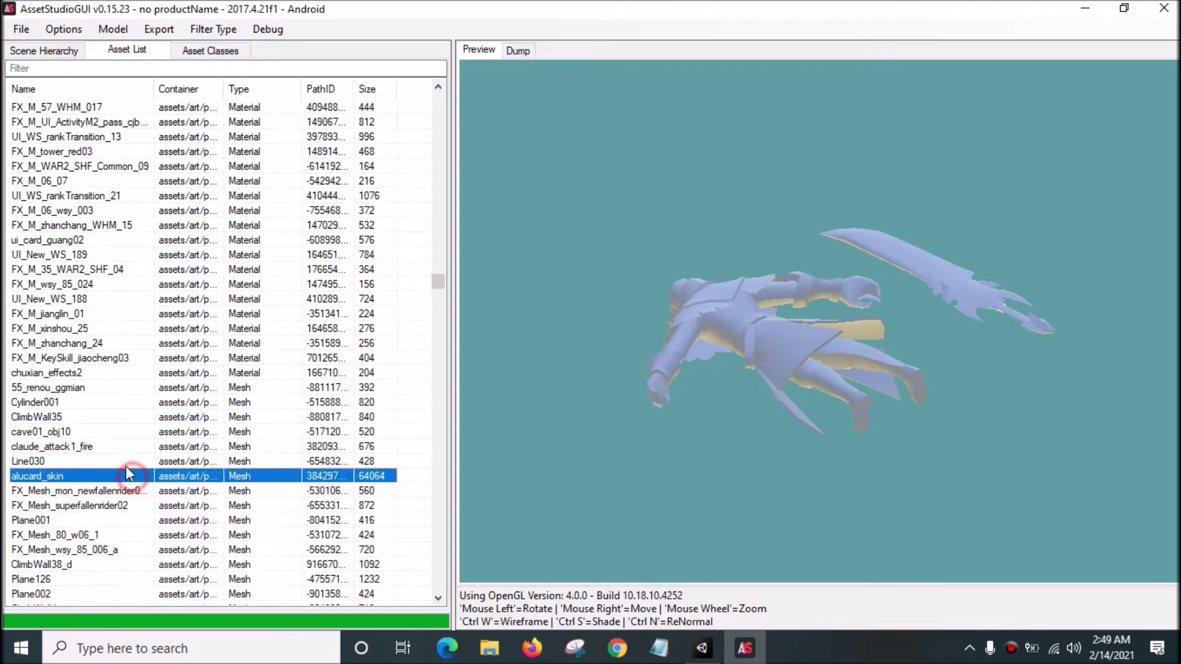
pyautogui.click(119, 68)
pyautogui.rightClick(119, 68)
pyautogui.click(160, 143)
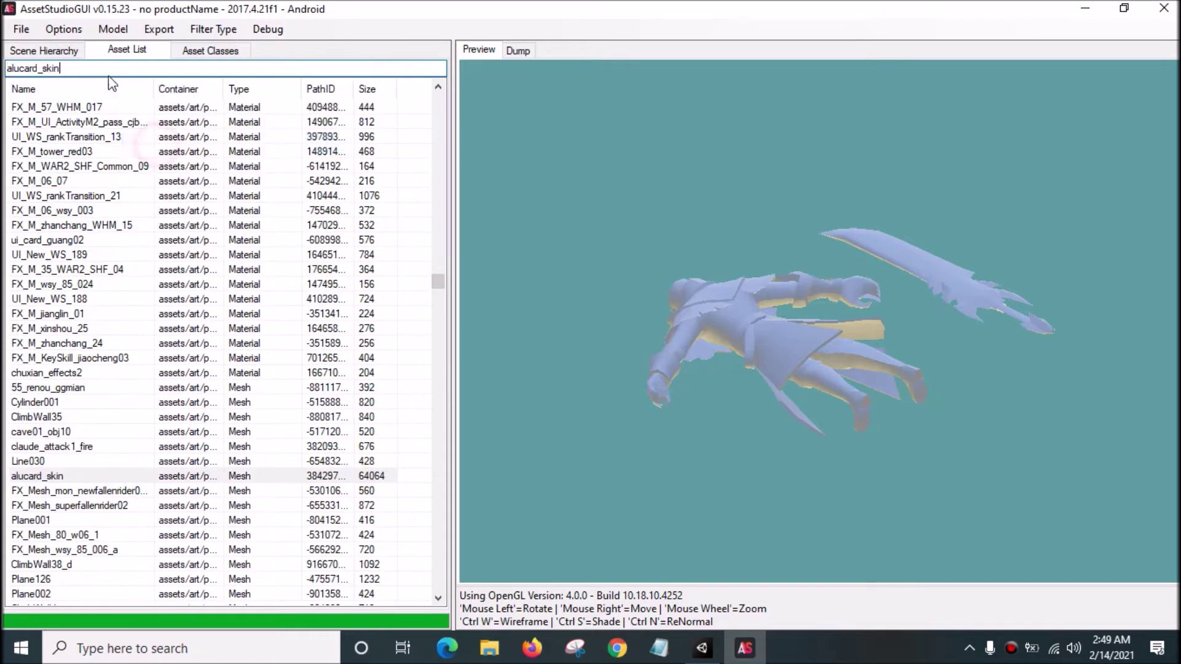
pyautogui.click(113, 68)
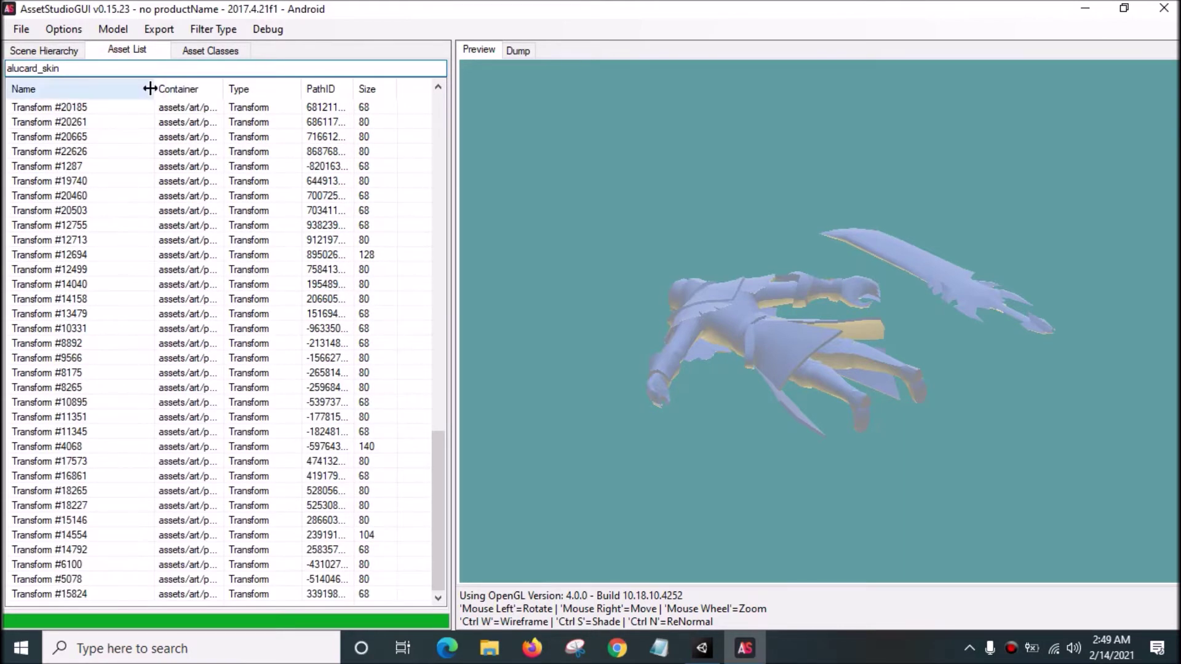
# Widen the asset list and Container column so full hero_alucard_skin.prefab paths show
pyautogui.moveTo(153, 89); pyautogui.dragTo(149, 89)
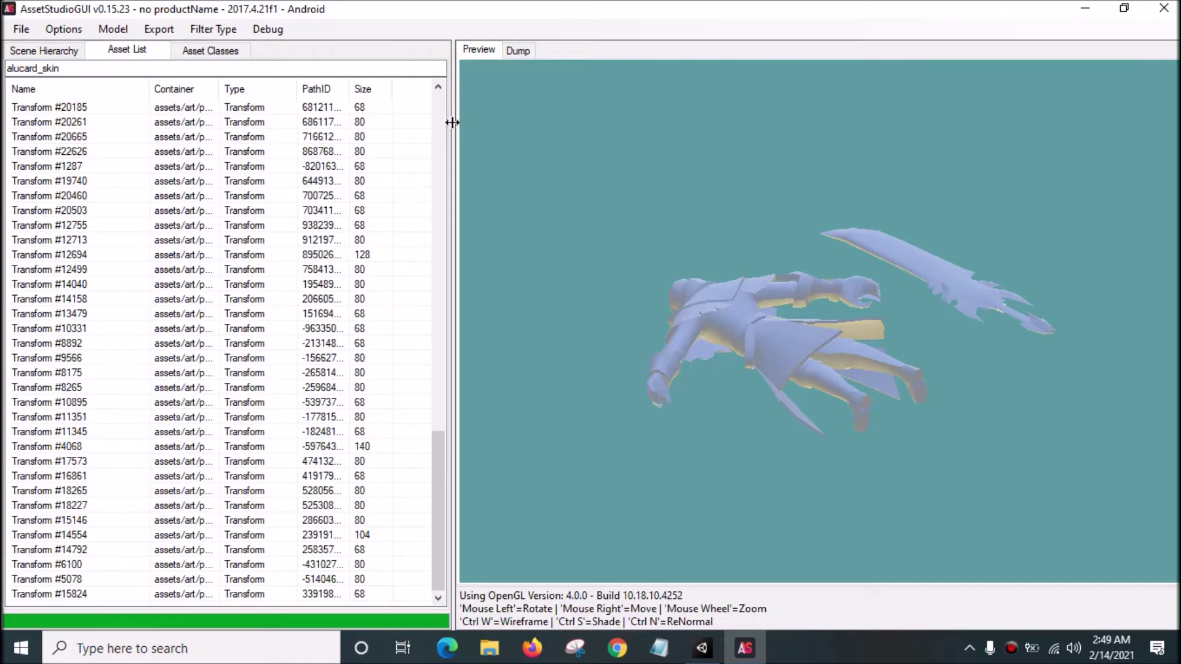
pyautogui.moveTo(453, 131); pyautogui.dragTo(770, 165)
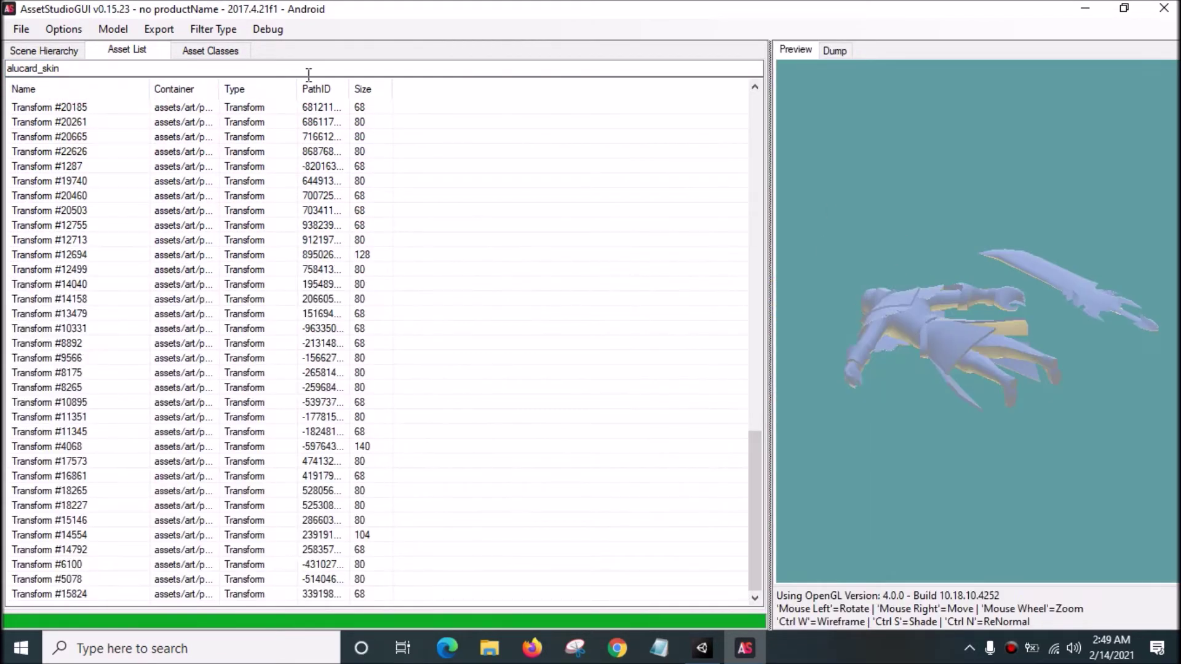
pyautogui.doubleClick(219, 89)
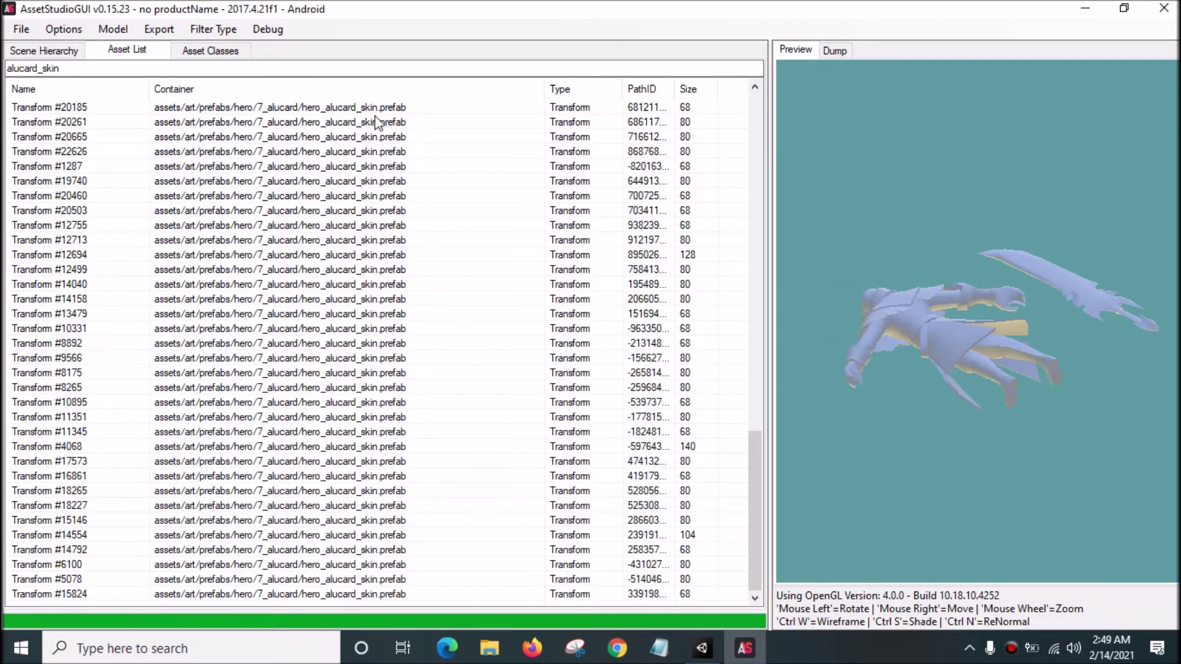
pyautogui.click(329, 107)
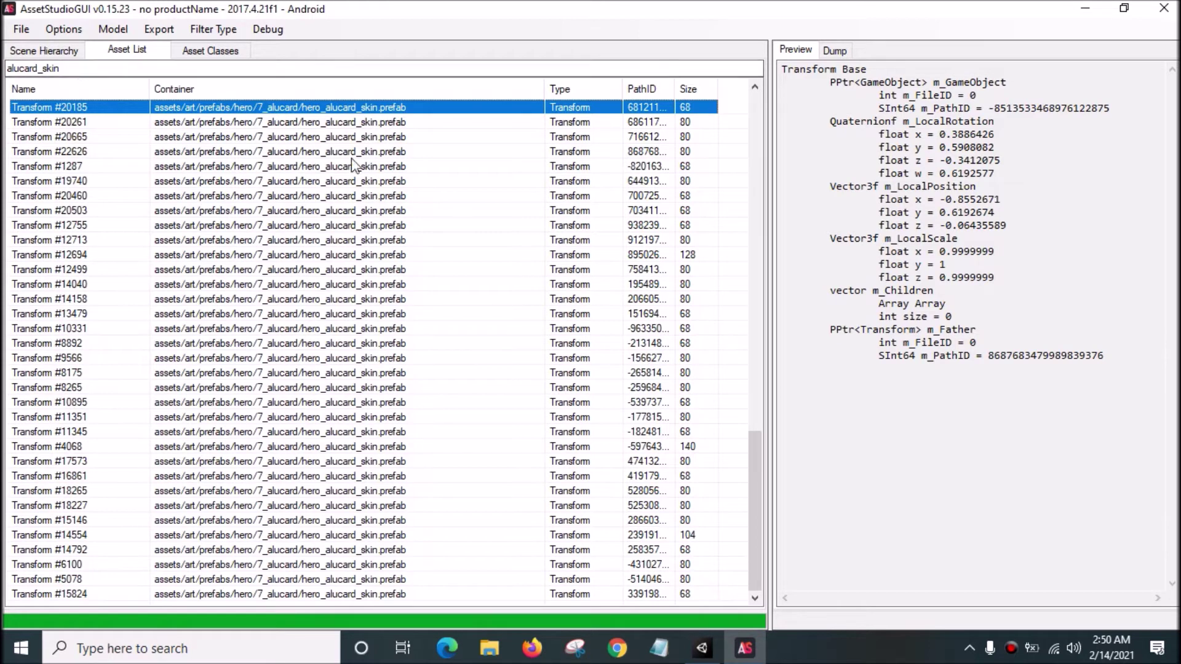
pyautogui.click(560, 91)
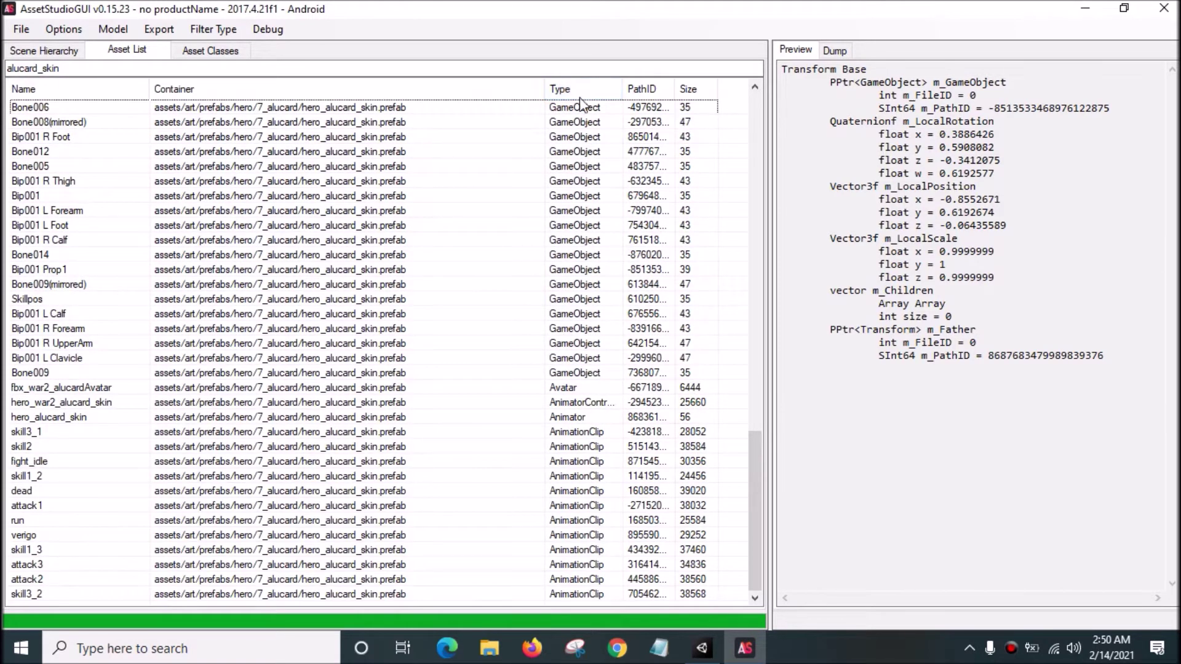
# Re-sort by Type until AnimationClip rows lead the list, then select skill3_2
pyautogui.click(578, 92)
pyautogui.click(579, 93)
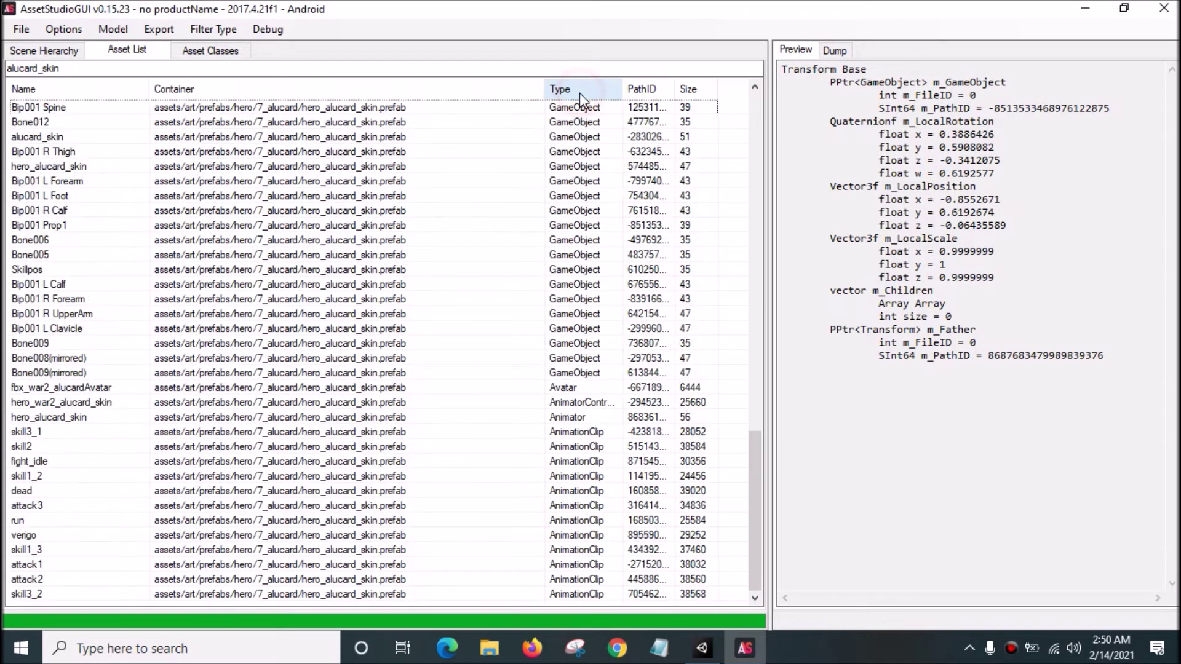
pyautogui.click(579, 94)
pyautogui.click(579, 94)
pyautogui.click(579, 92)
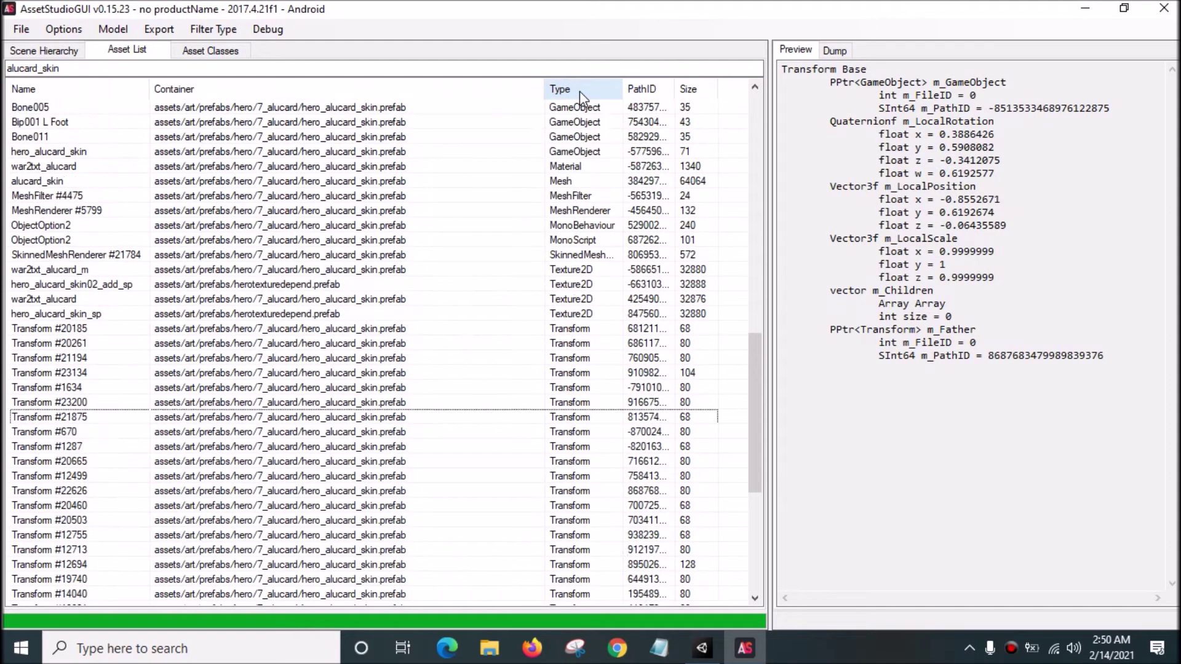
pyautogui.click(580, 91)
pyautogui.moveTo(757, 336); pyautogui.dragTo(756, 155)
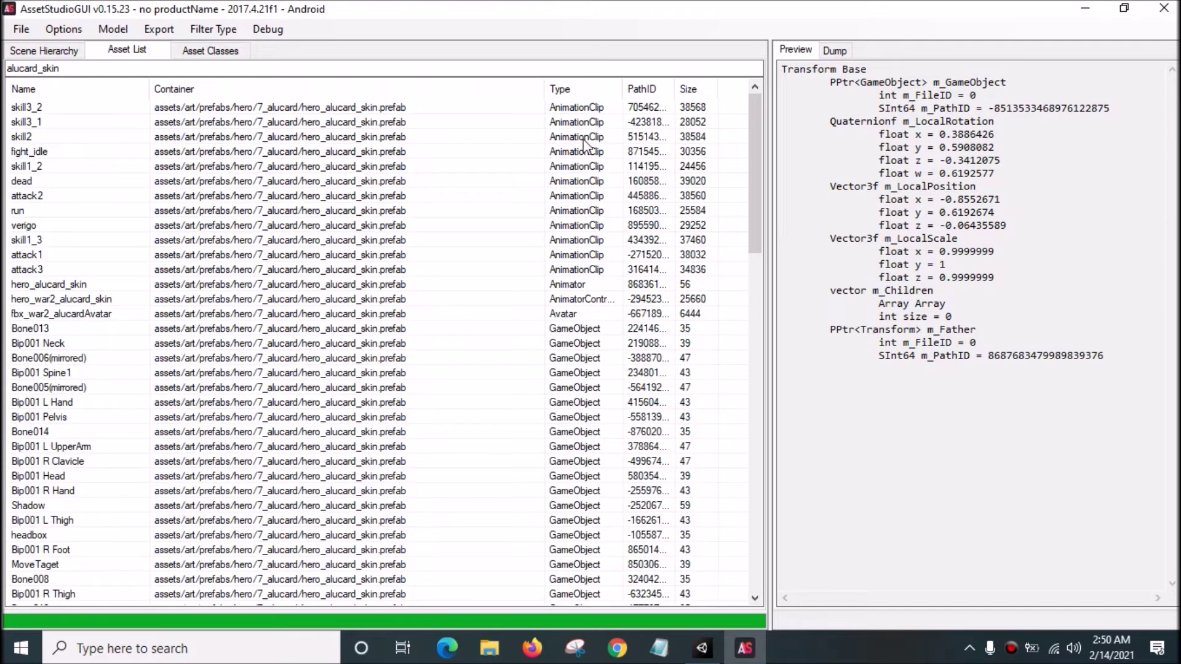
pyautogui.click(585, 108)
pyautogui.click(593, 269)
pyautogui.click(592, 108)
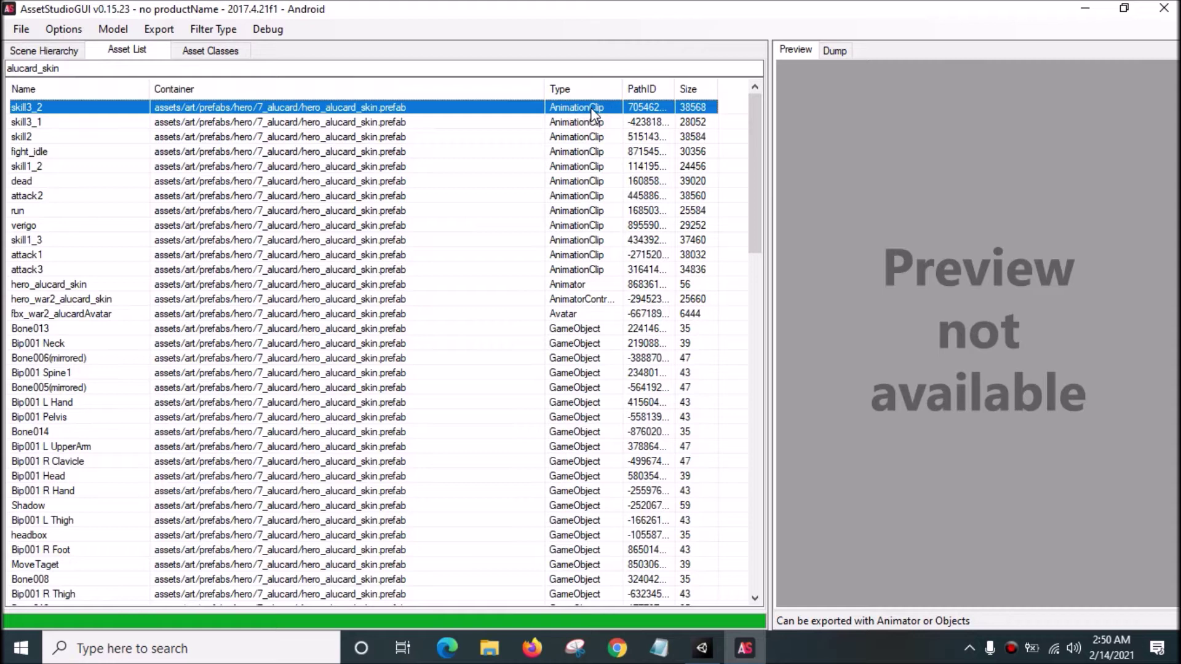
# Select the twelve animation clips from skill3_2 through attack3
pyautogui.moveTo(591, 108); pyautogui.dragTo(601, 284)
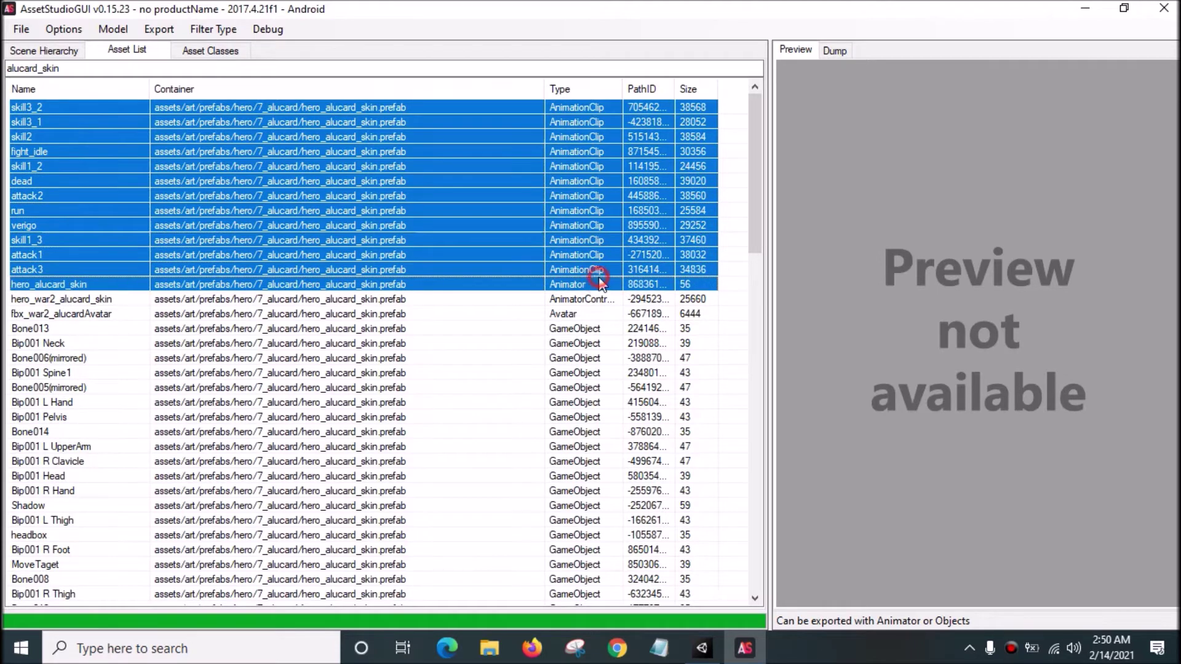
pyautogui.click(596, 270)
pyautogui.click(589, 108)
pyautogui.press('Down')
pyautogui.press('Down')
pyautogui.press('Down')
pyautogui.press('Down')
pyautogui.press('Down')
pyautogui.press('Down')
pyautogui.press('Down')
pyautogui.press('Down')
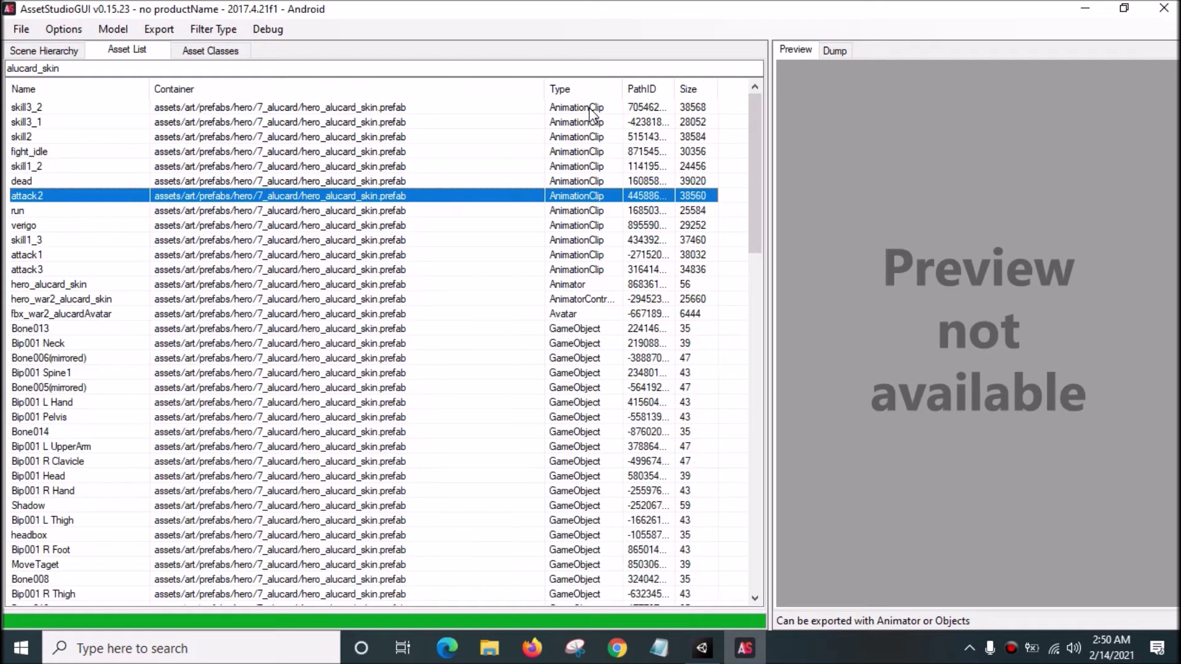
pyautogui.press('Down')
pyautogui.press('Down')
pyautogui.press('Down')
pyautogui.click(591, 108)
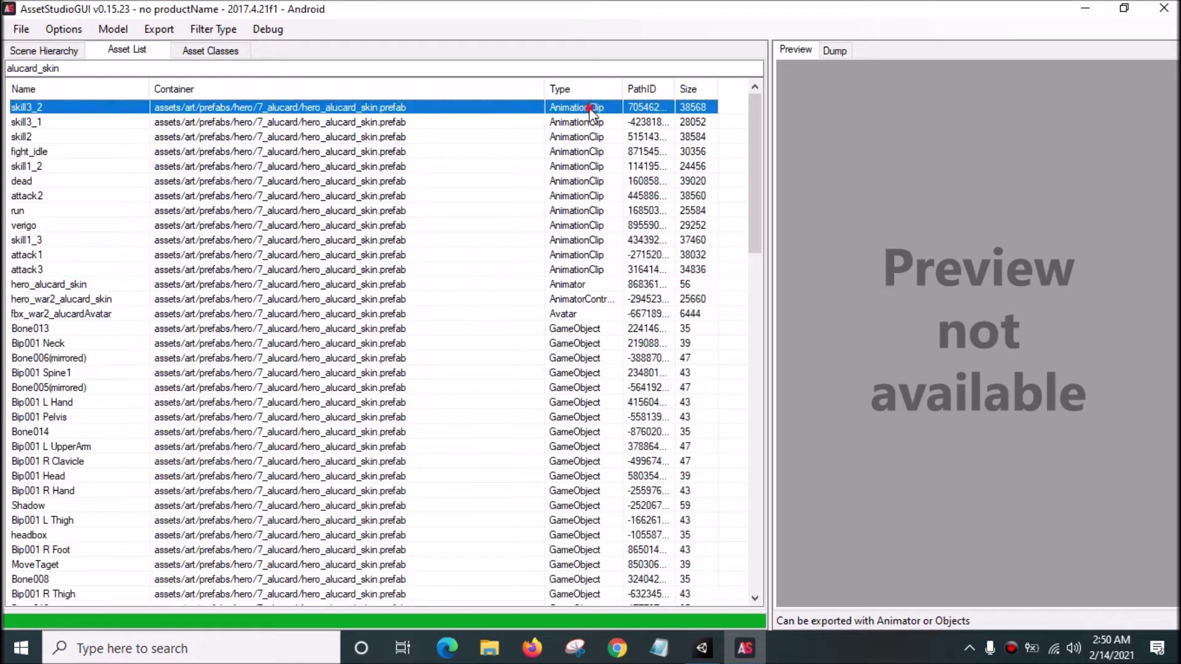
pyautogui.keyDown('shift'); pyautogui.click(598, 271); pyautogui.keyUp('shift')
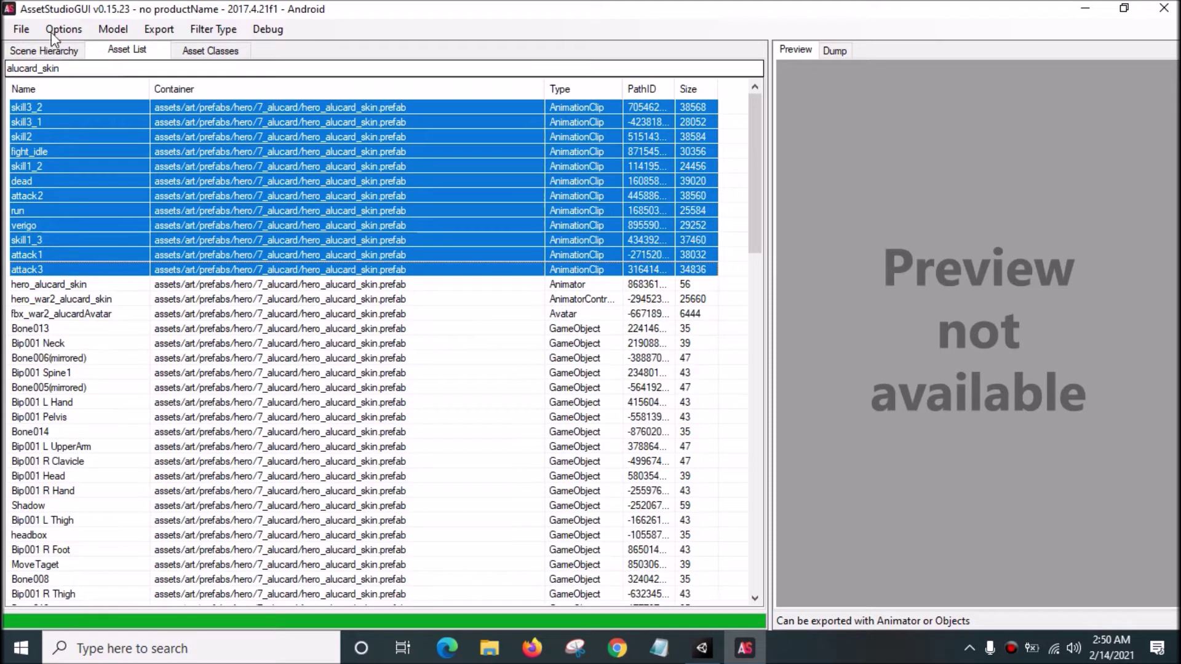
# Switch to the Scene Hierarchy and bring up editing options in its filter field
pyautogui.click(33, 54)
pyautogui.click(43, 69)
pyautogui.rightClick(45, 72)
# Filter the scene hierarchy for alucard_skin and tick hero_alucard_skin
pyautogui.click(79, 131)
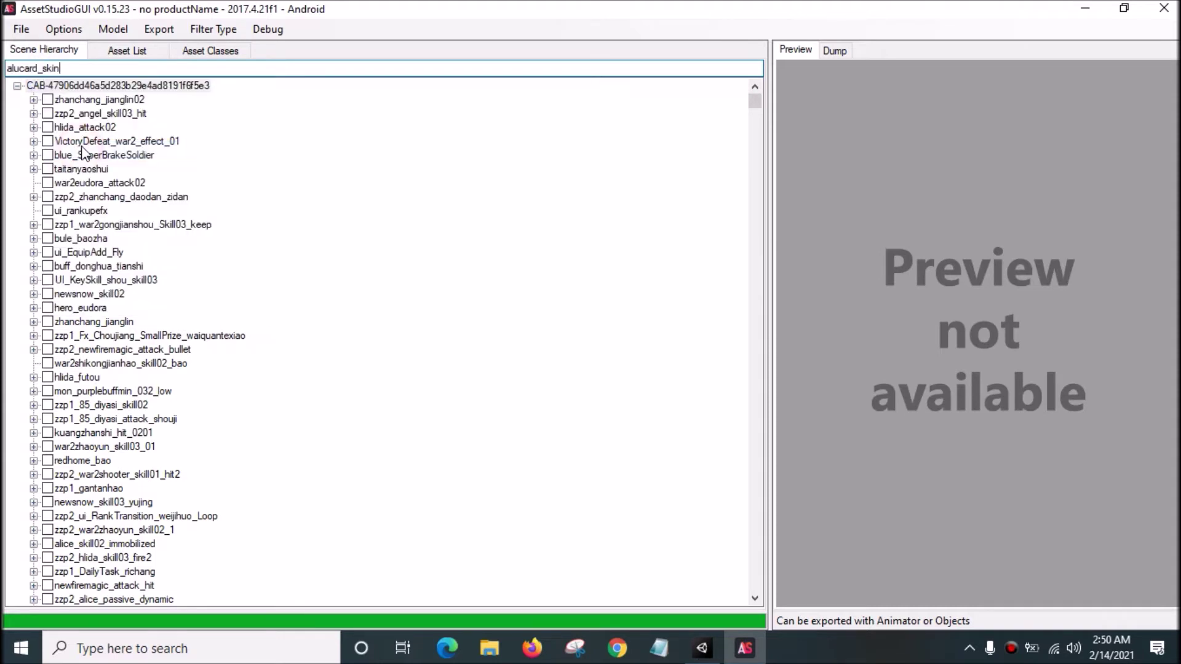
pyautogui.press('Return')
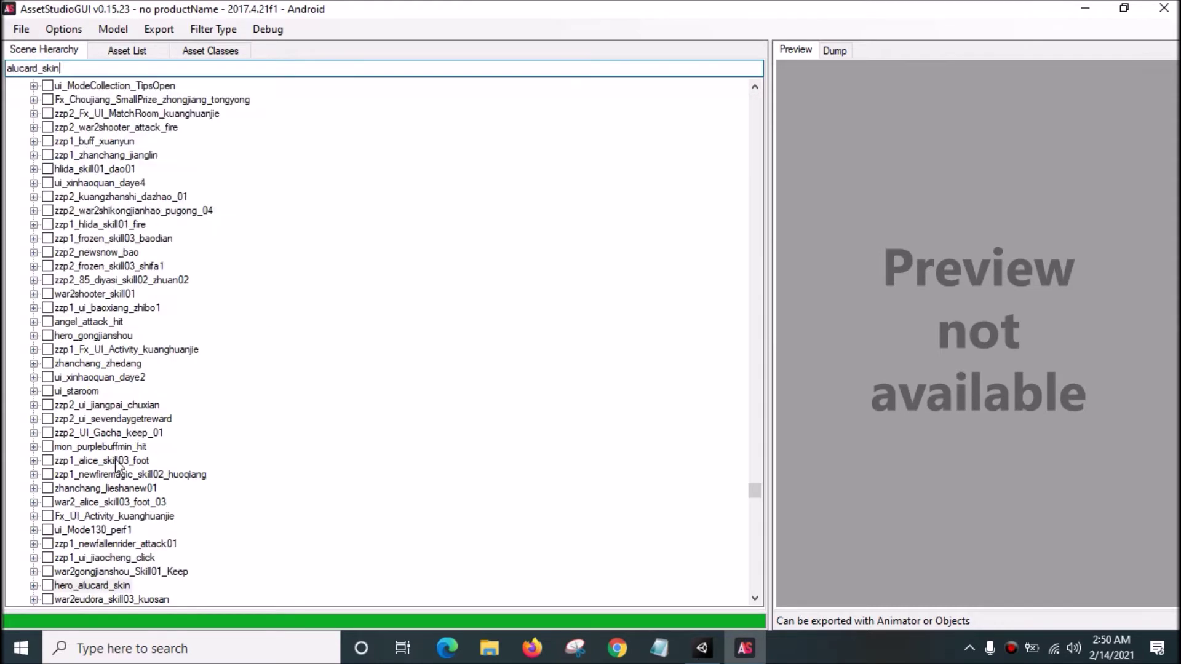
pyautogui.click(108, 589)
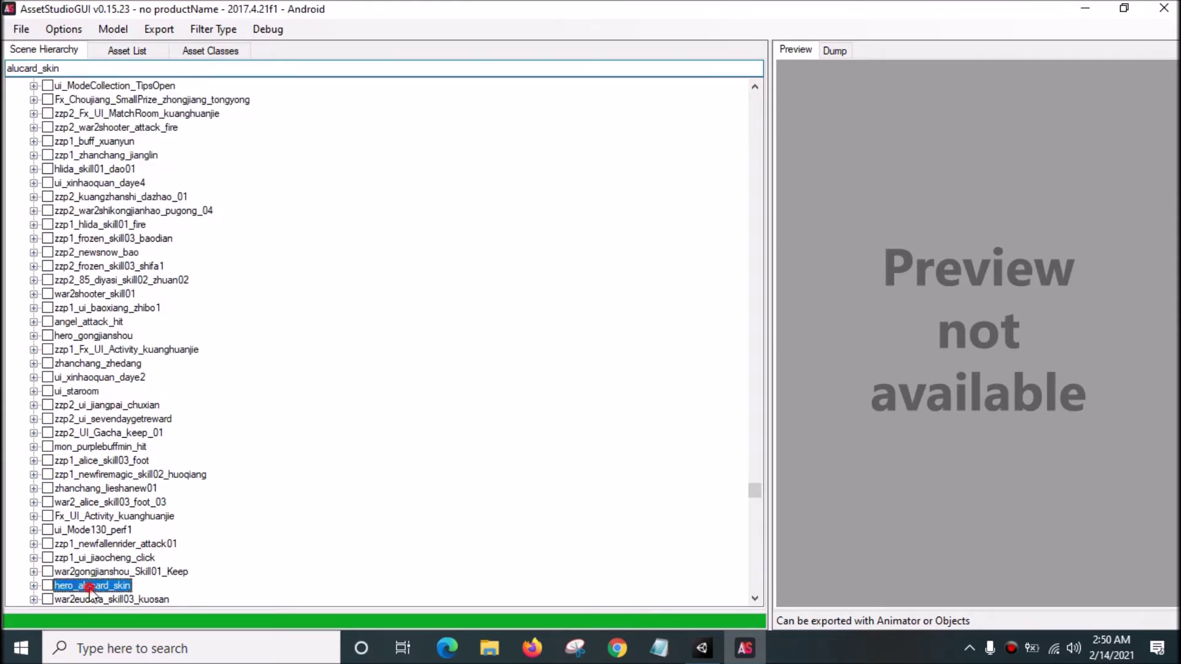
pyautogui.click(47, 586)
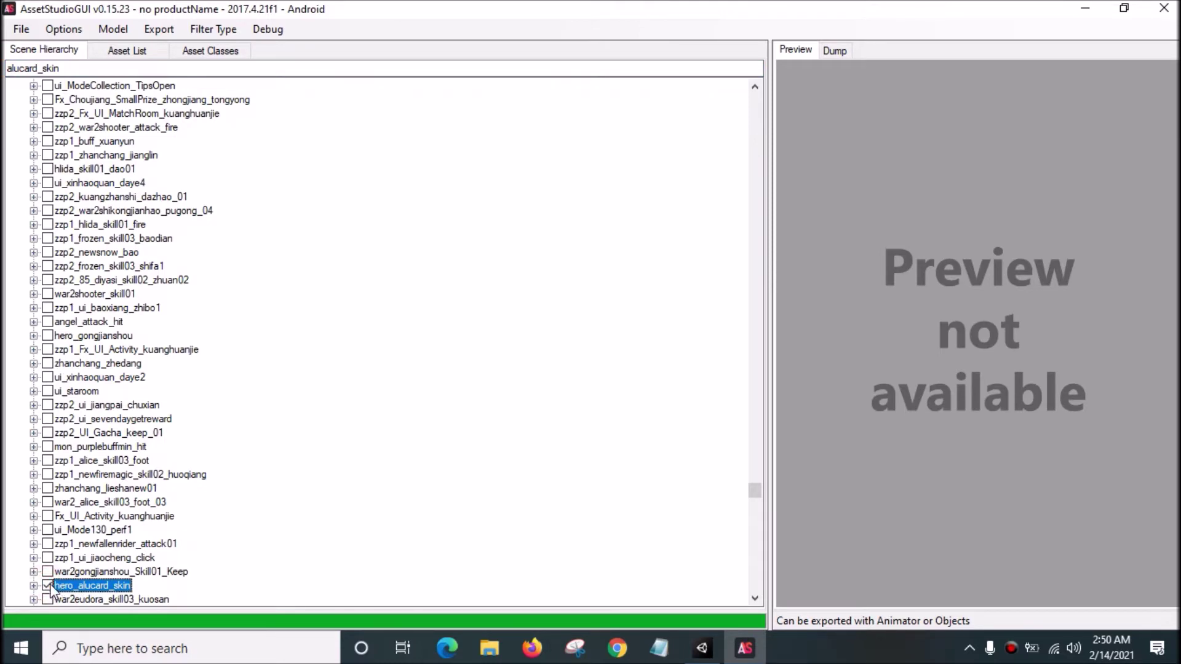
# Reselect the twelve clips skill3_2 to attack3, then return to hero_alucard_skin in the hierarchy
pyautogui.click(127, 49)
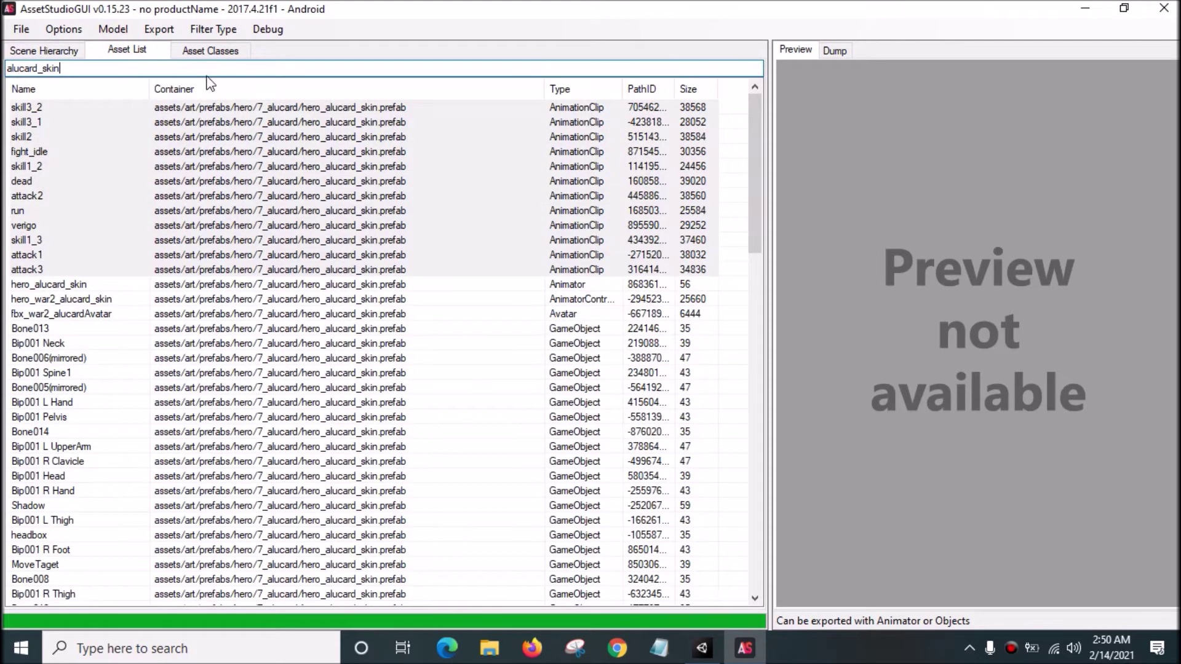
pyautogui.keyDown('shift'); pyautogui.click(286, 107); pyautogui.keyUp('shift')
pyautogui.click(286, 108)
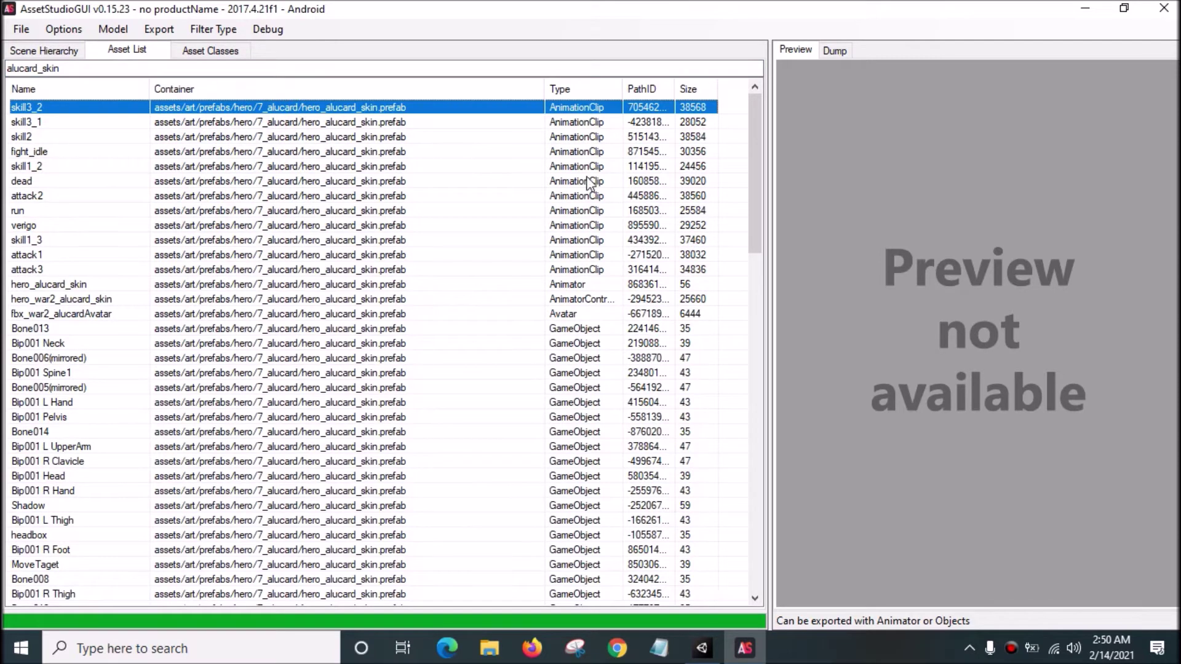
pyautogui.keyDown('shift'); pyautogui.click(600, 271); pyautogui.keyUp('shift')
pyautogui.click(44, 50)
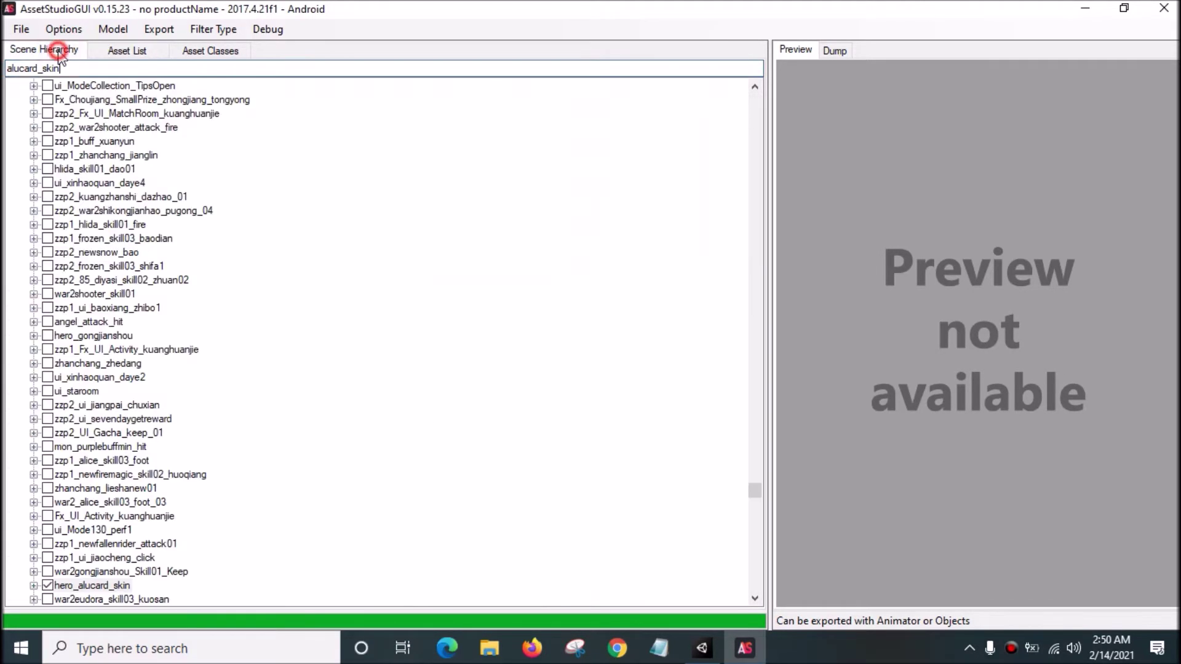
pyautogui.click(59, 590)
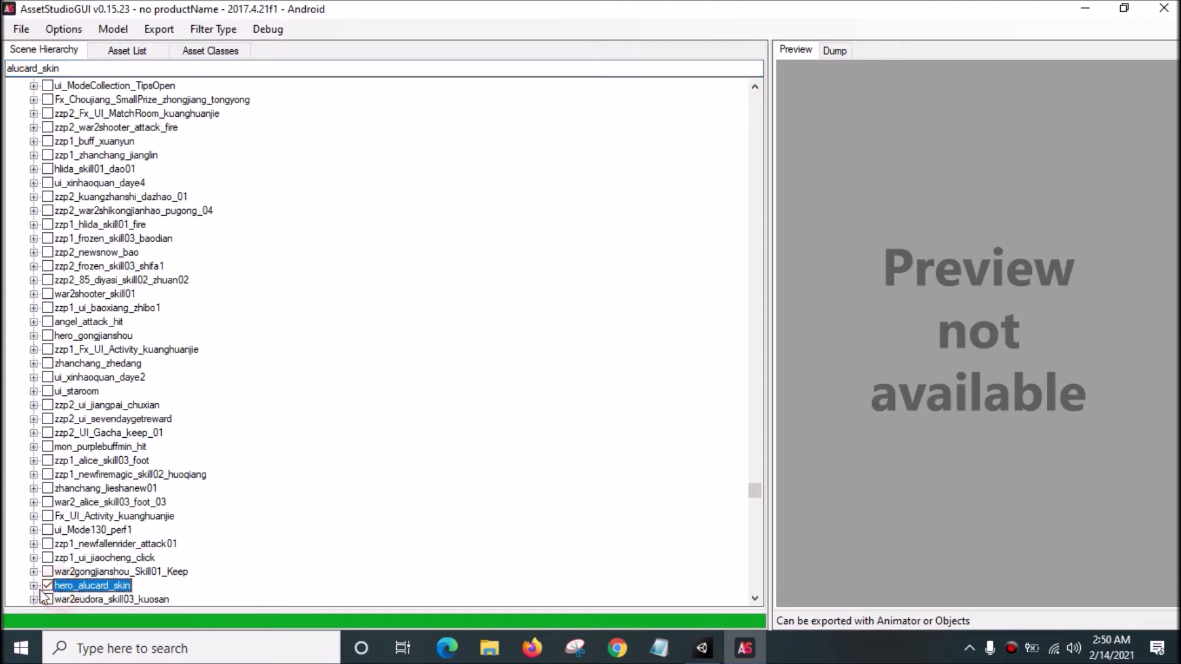
pyautogui.click(48, 586)
# Export hero_alucard_skin merged with the selected clips into a new Desktop folder 'alucard with animation'
pyautogui.click(113, 29)
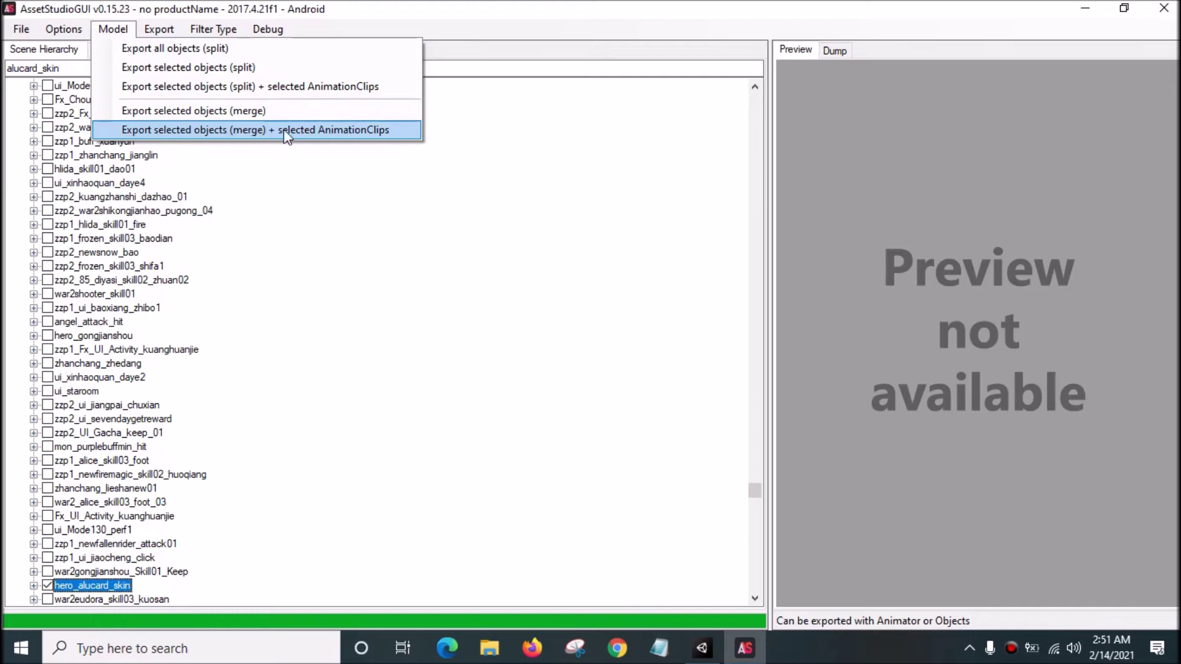
pyautogui.click(368, 131)
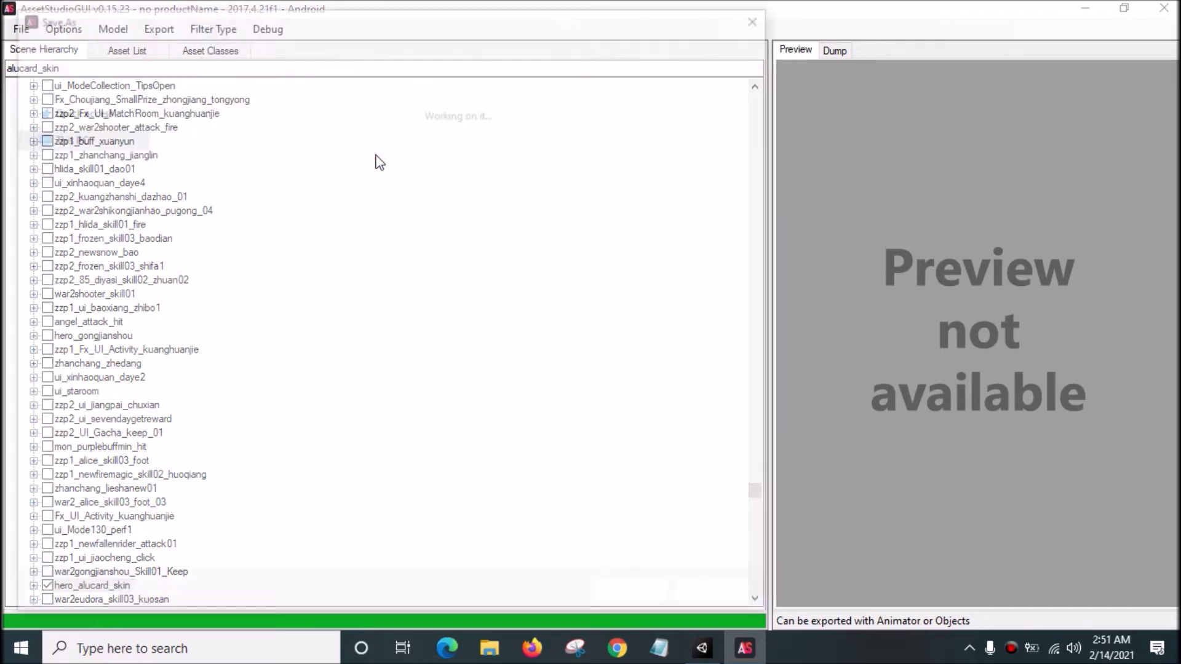
pyautogui.rightClick(421, 274)
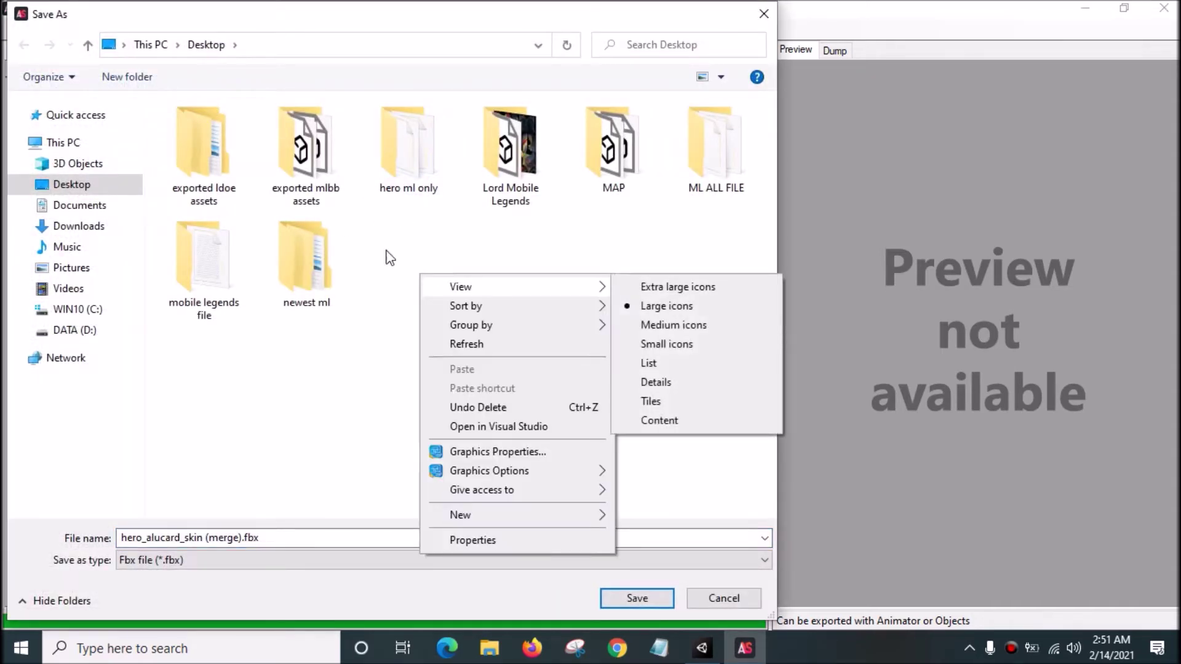
pyautogui.moveTo(551, 521)
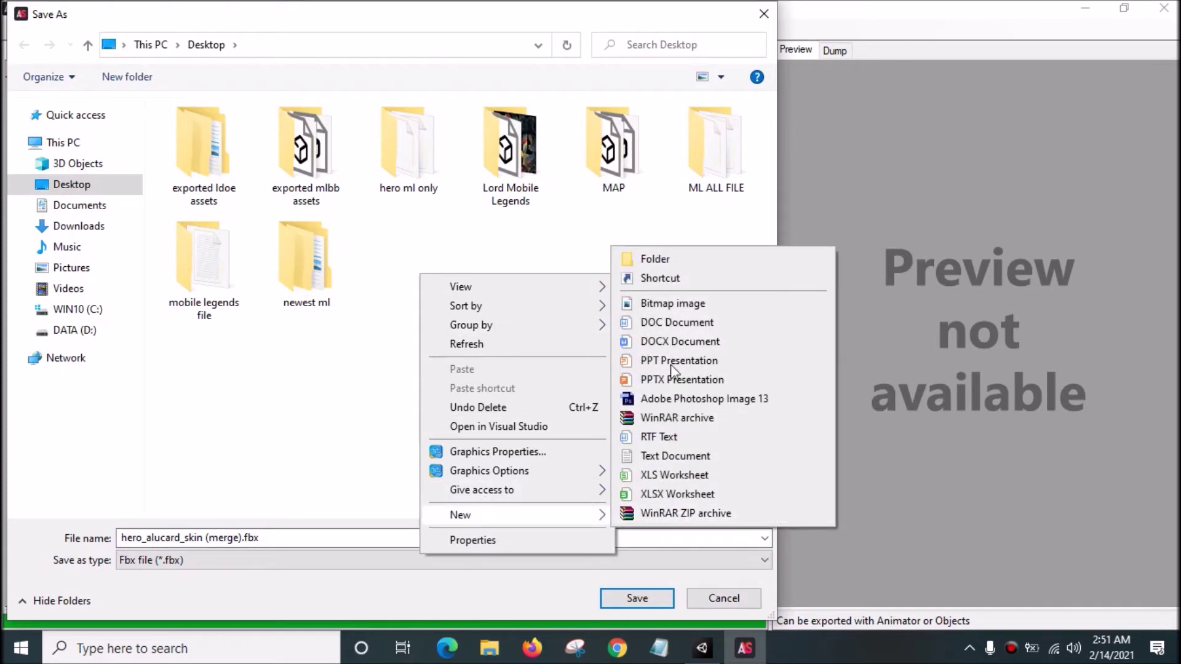
pyautogui.click(671, 259)
pyautogui.write('alucard')
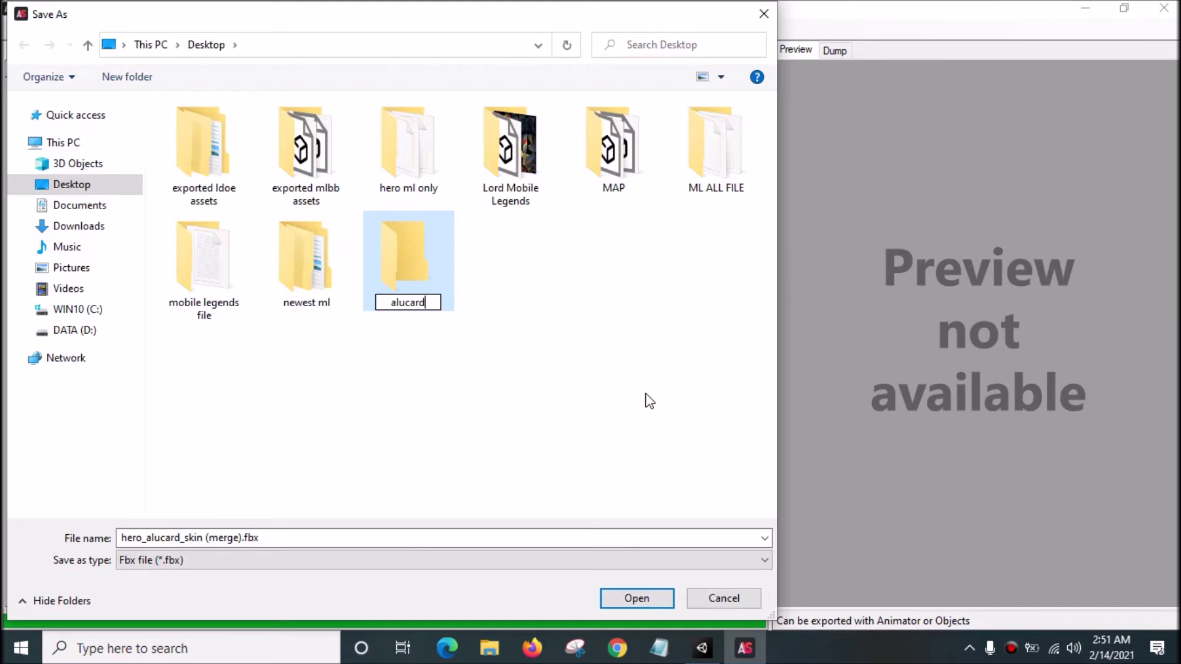
pyautogui.write('with animat')
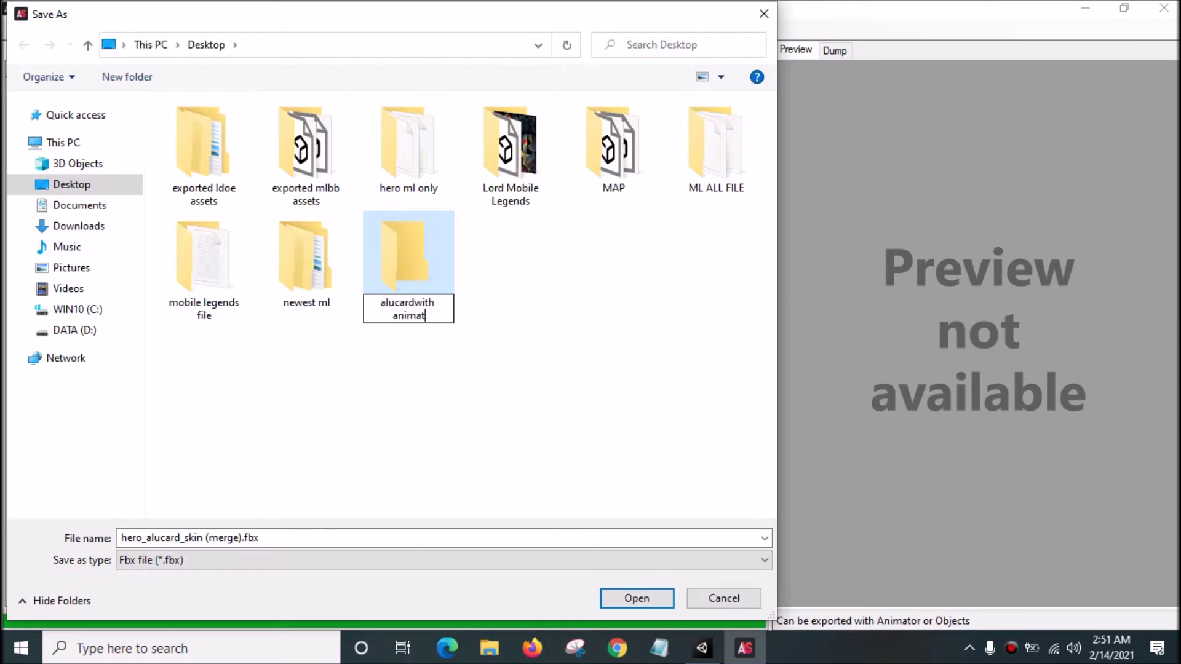
pyautogui.write('ion')
pyautogui.press('Return')
pyautogui.click(637, 600)
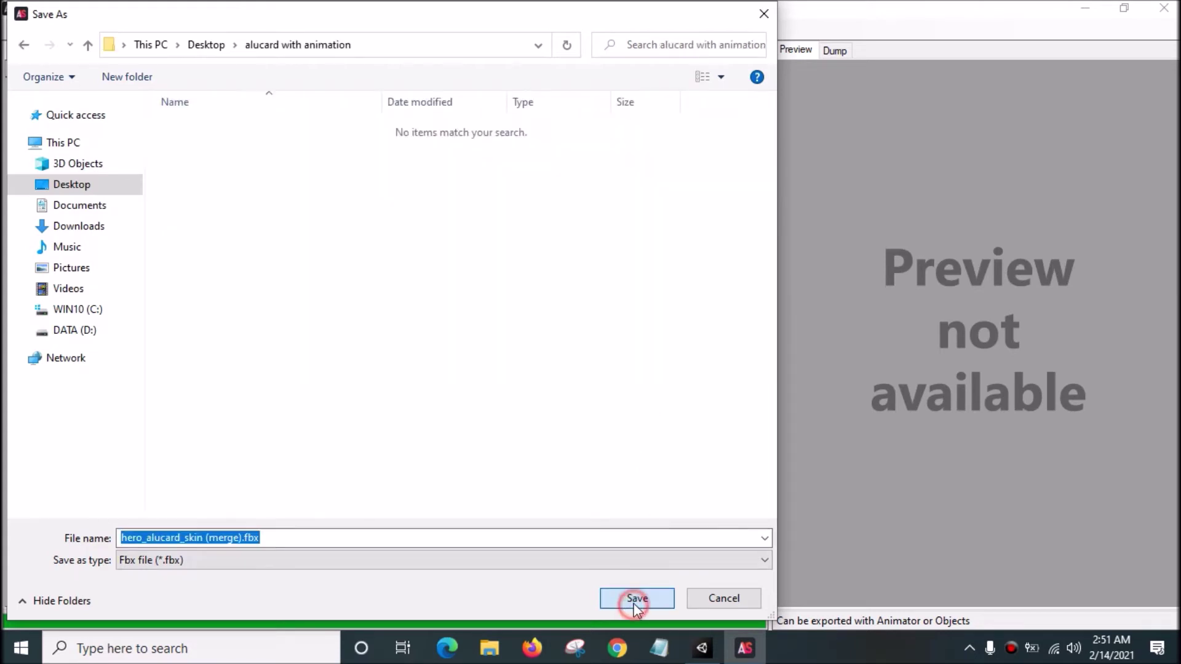
# Save the export and review hero_alucard_skin (merge).fbx plus the war2txt_alucard textures
pyautogui.click(633, 602)
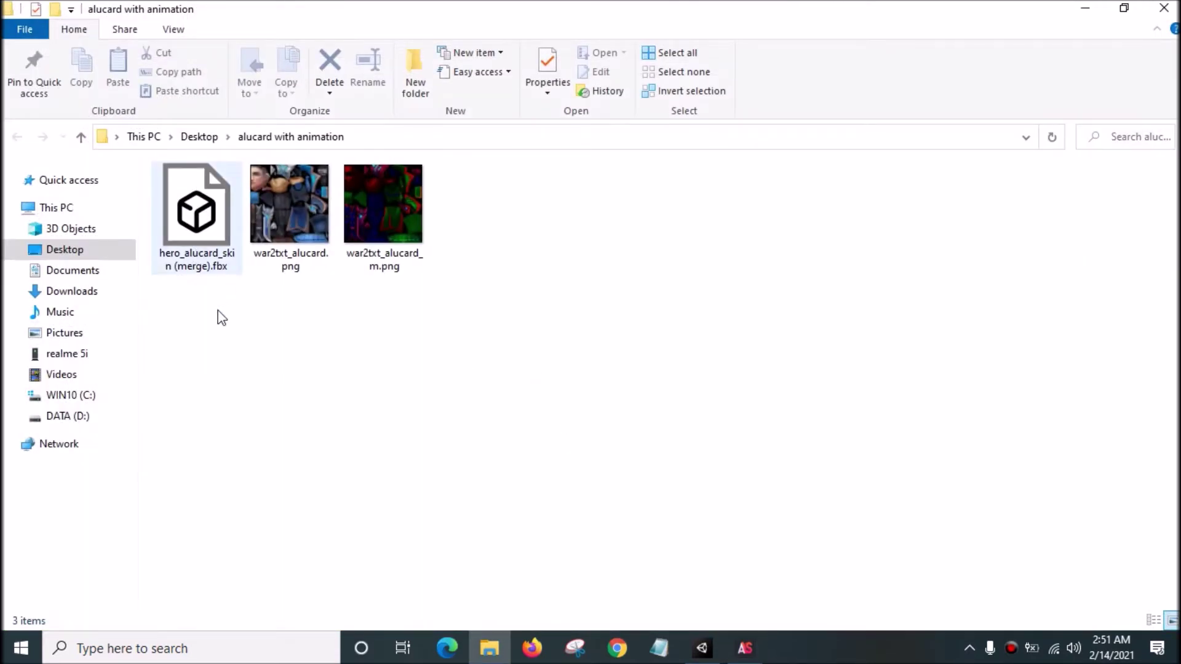
pyautogui.click(194, 222)
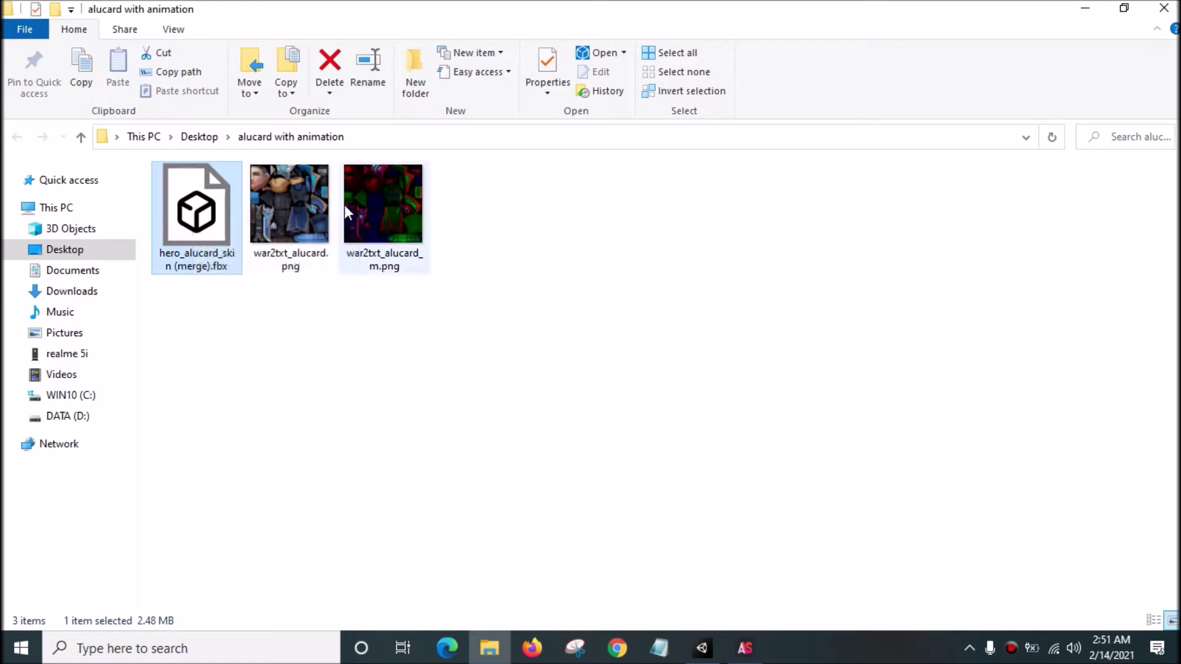
pyautogui.click(289, 206)
pyautogui.click(383, 206)
pyautogui.click(551, 257)
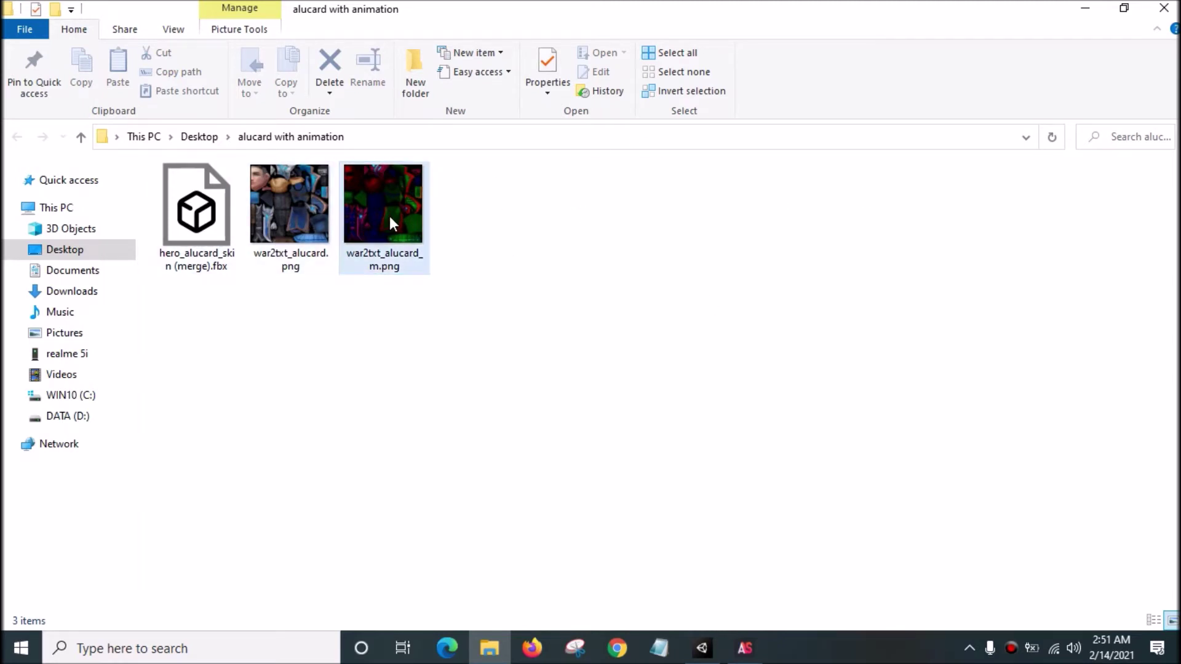
# Close Explorer and AssetStudioGUI, then launch blender.exe from D:\blender-2.78b-windows64\blender-2.78b-windows64
pyautogui.click(1164, 8)
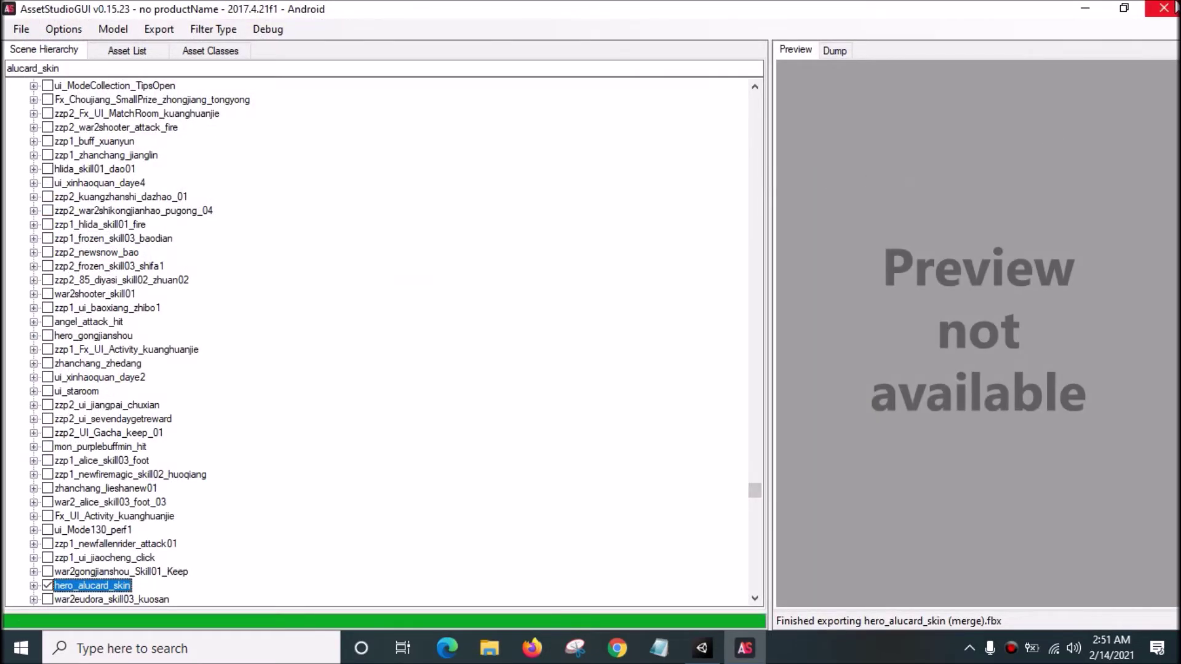
pyautogui.click(1164, 8)
pyautogui.click(491, 648)
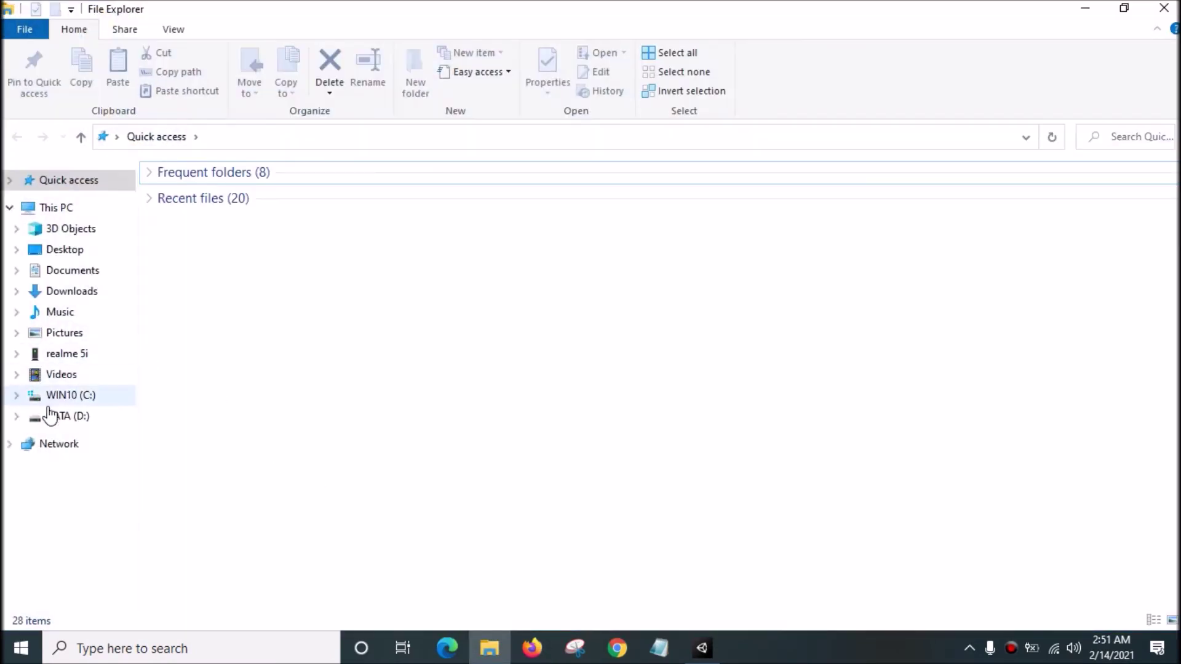
pyautogui.click(62, 416)
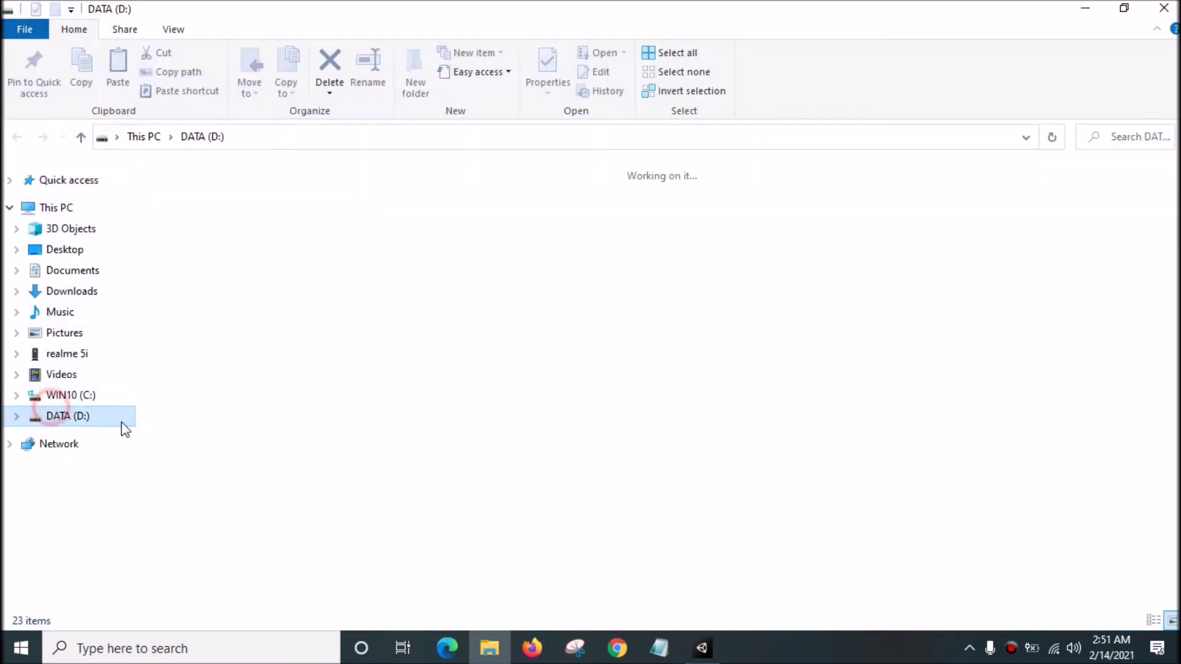
pyautogui.doubleClick(319, 233)
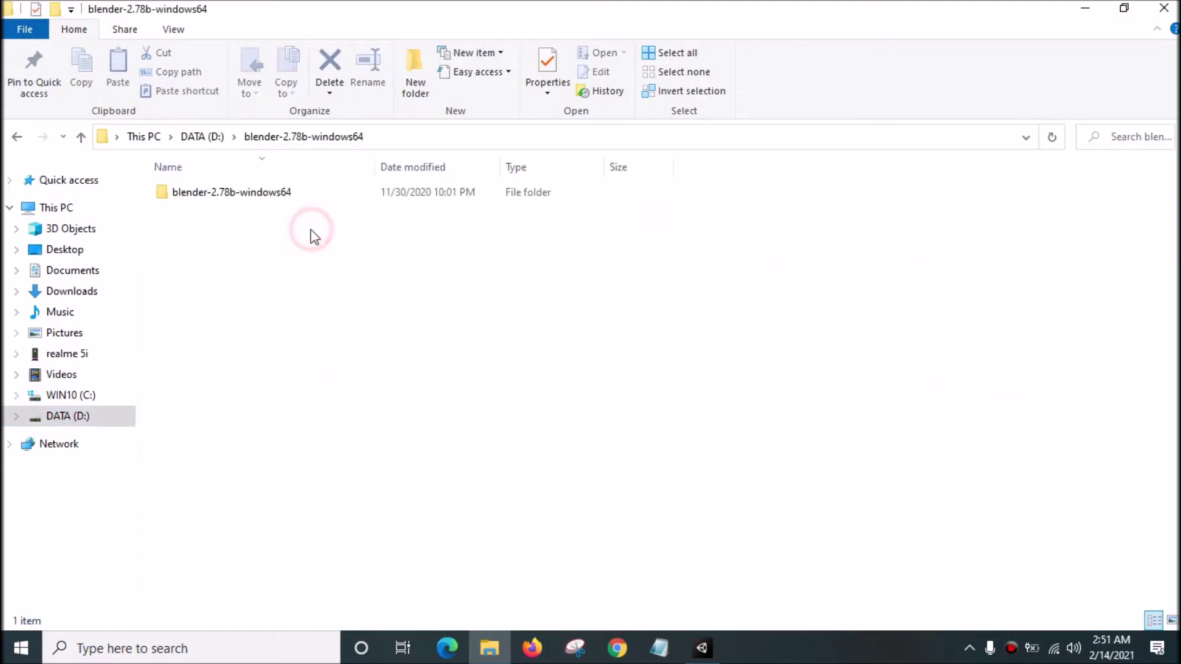
pyautogui.click(323, 193)
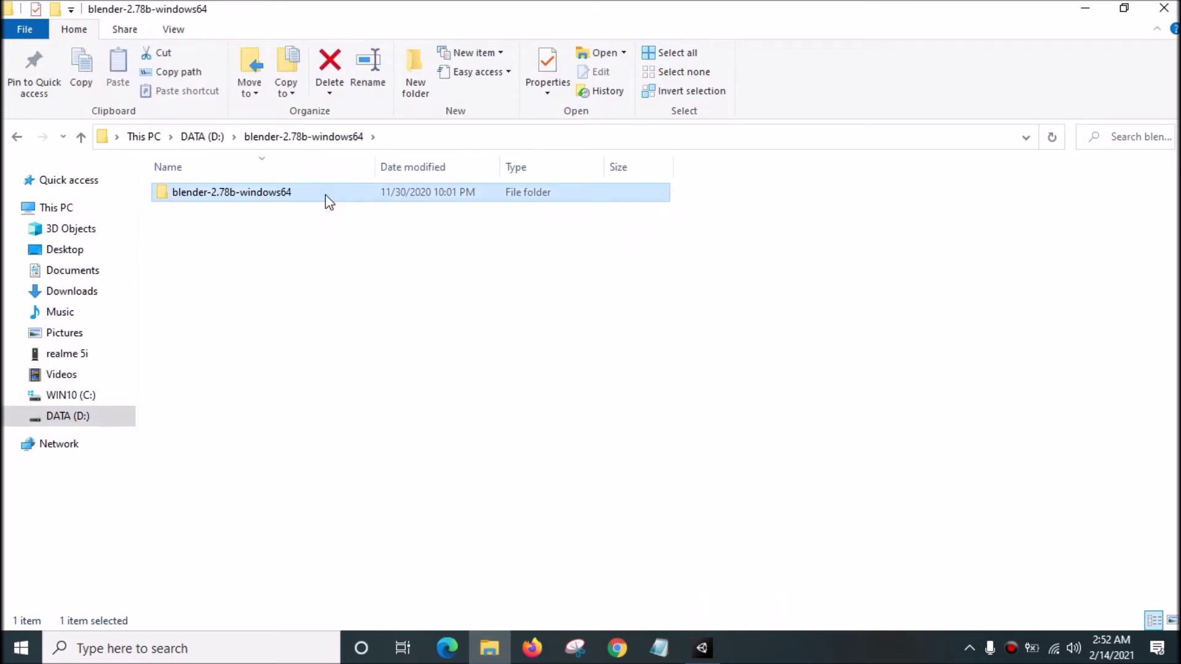
pyautogui.doubleClick(327, 196)
pyautogui.doubleClick(258, 278)
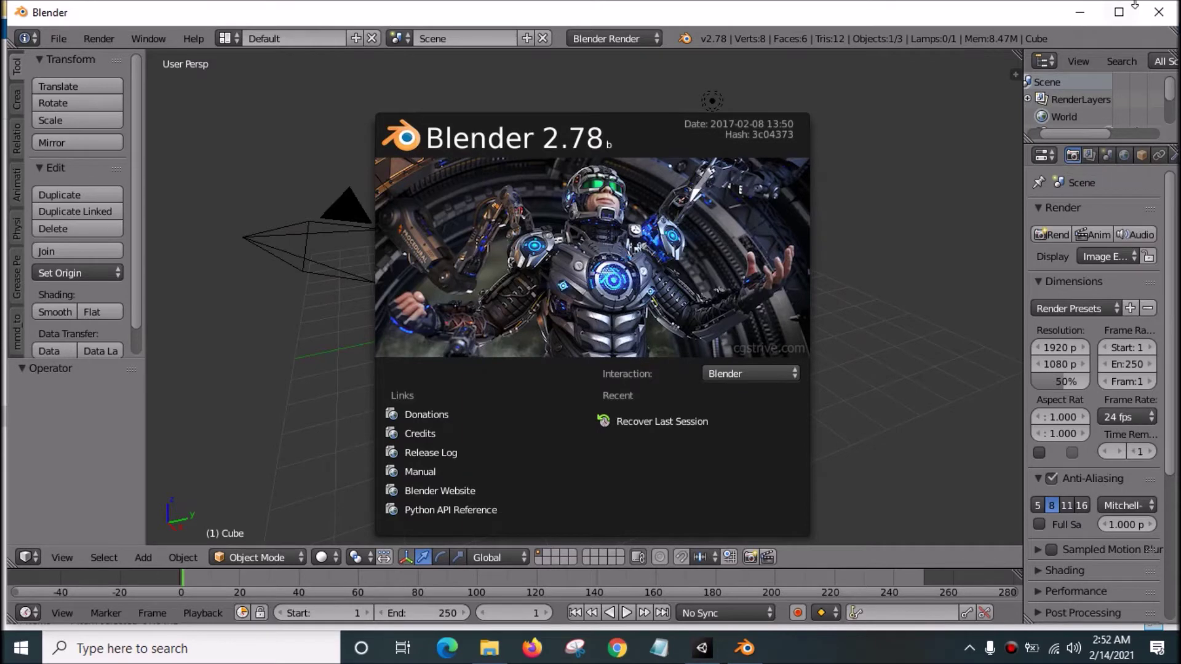
# Maximize Blender and delete the default lamp, cube and camera from the Outliner
pyautogui.click(1135, 5)
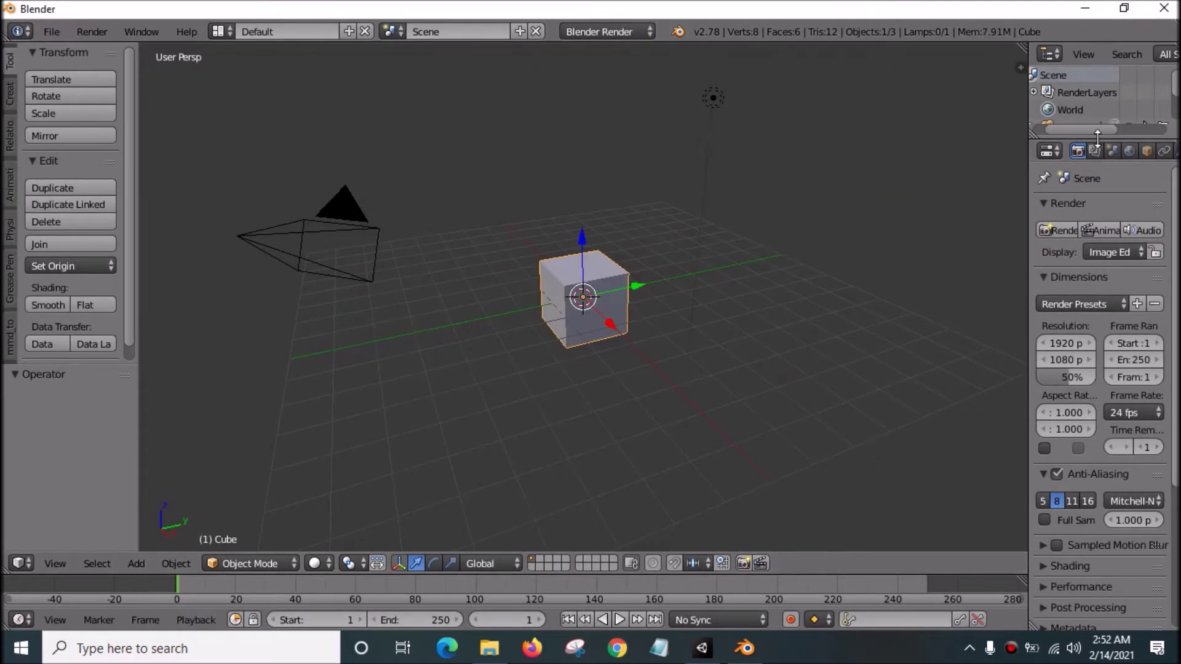
pyautogui.moveTo(1098, 134); pyautogui.dragTo(1097, 290)
pyautogui.rightClick(1070, 162)
pyautogui.click(1071, 219)
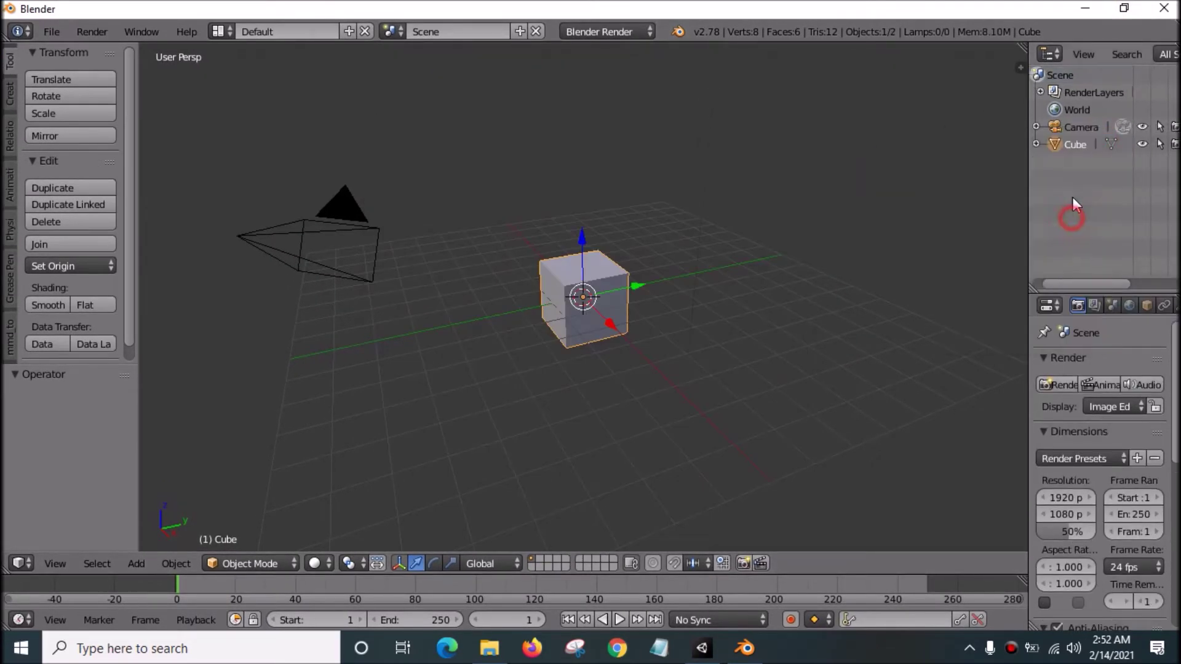
pyautogui.rightClick(1075, 141)
pyautogui.click(1075, 141)
pyautogui.rightClick(1072, 127)
pyautogui.click(1073, 125)
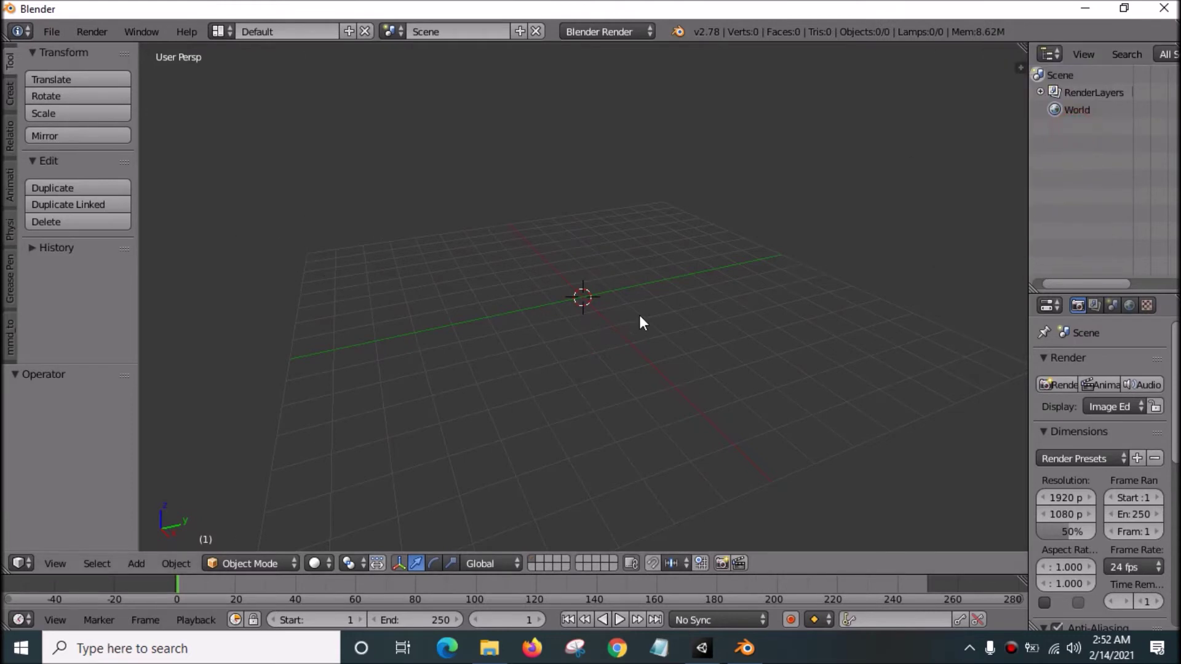
# Import hero_alucard_skin (merge).fbx from Desktop\alucard with animation as FBX
pyautogui.click(49, 29)
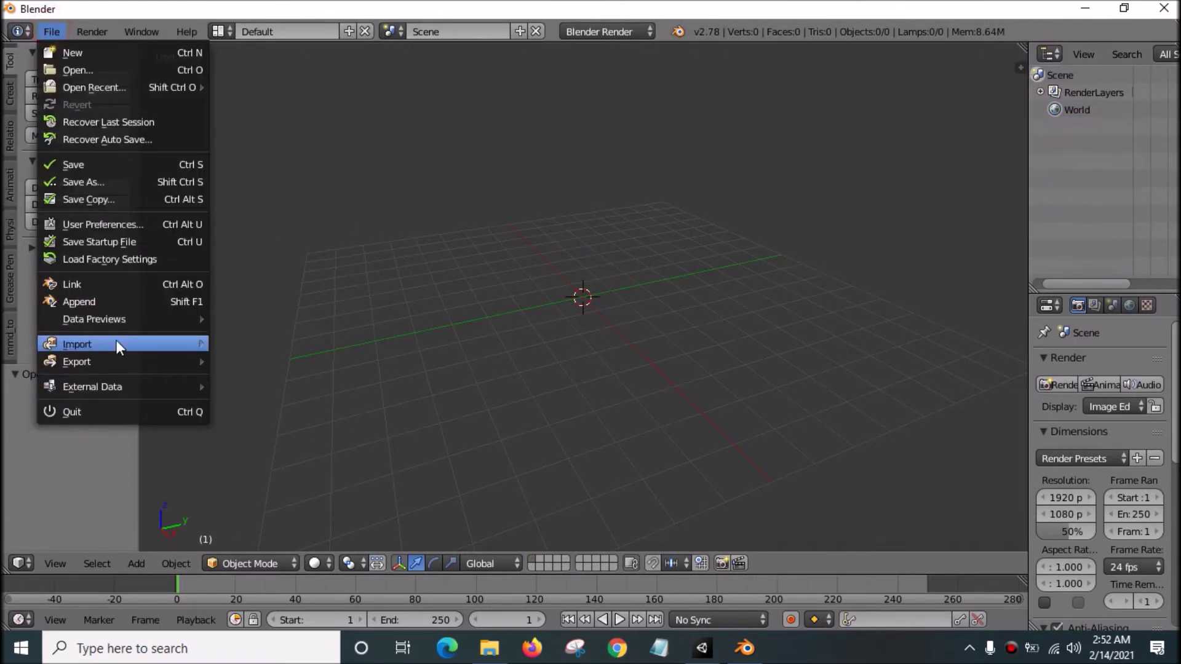
pyautogui.moveTo(121, 345)
pyautogui.click(298, 397)
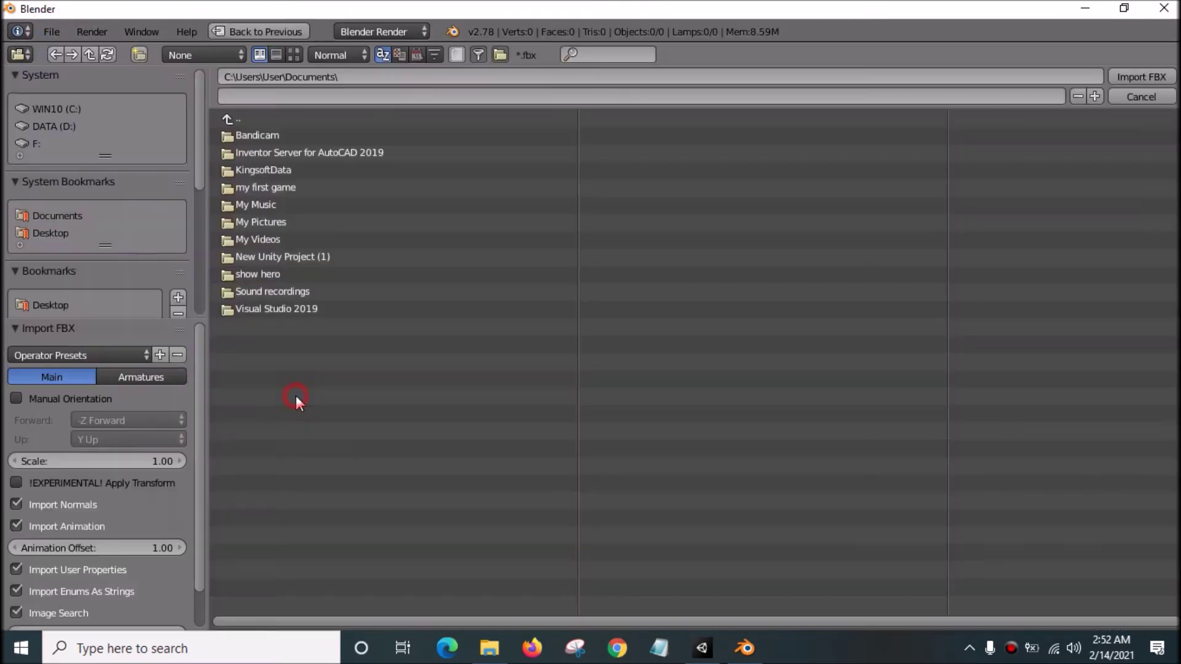
pyautogui.click(64, 237)
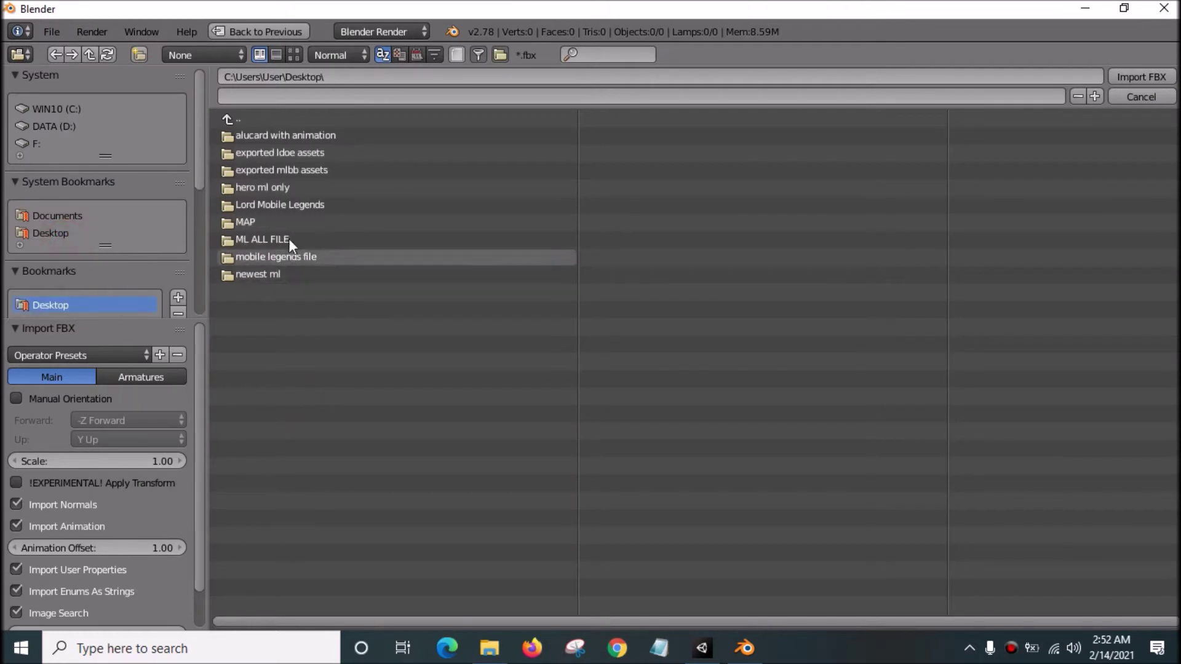
pyautogui.click(266, 141)
pyautogui.click(321, 135)
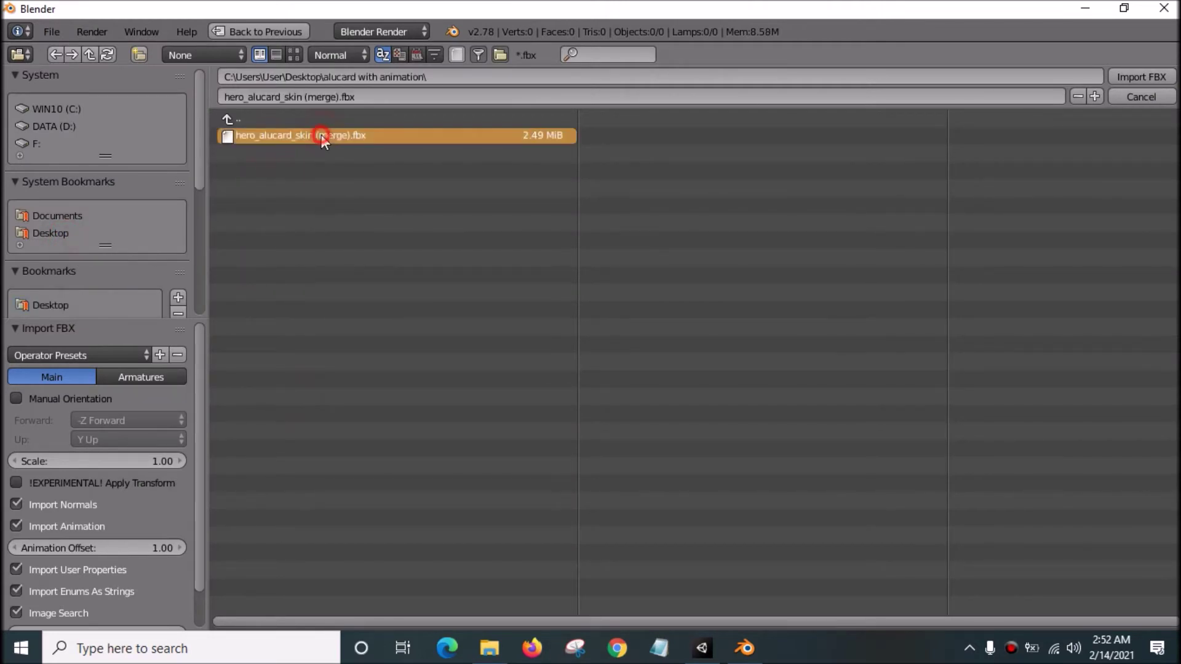
pyautogui.click(1132, 77)
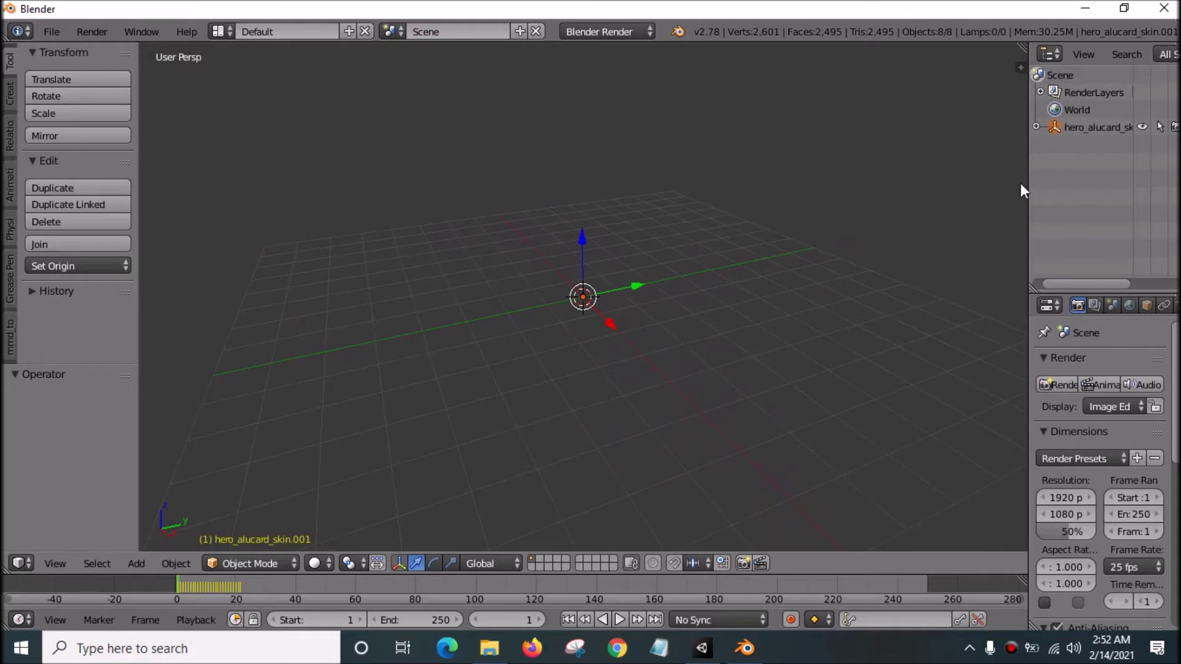
# Select hero_alucard_skin (merge), scale it by 100 with S, and zoom to the character
pyautogui.click(1099, 126)
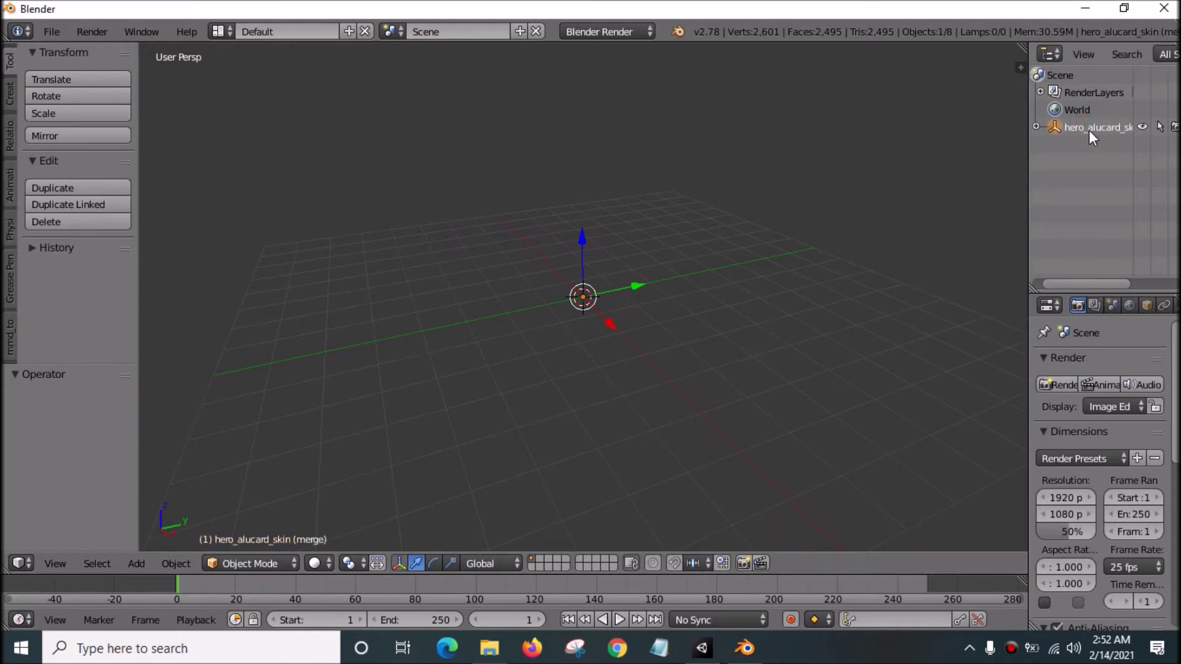
pyautogui.scroll(5, 546, 311)
pyautogui.scroll(-2, 545, 297)
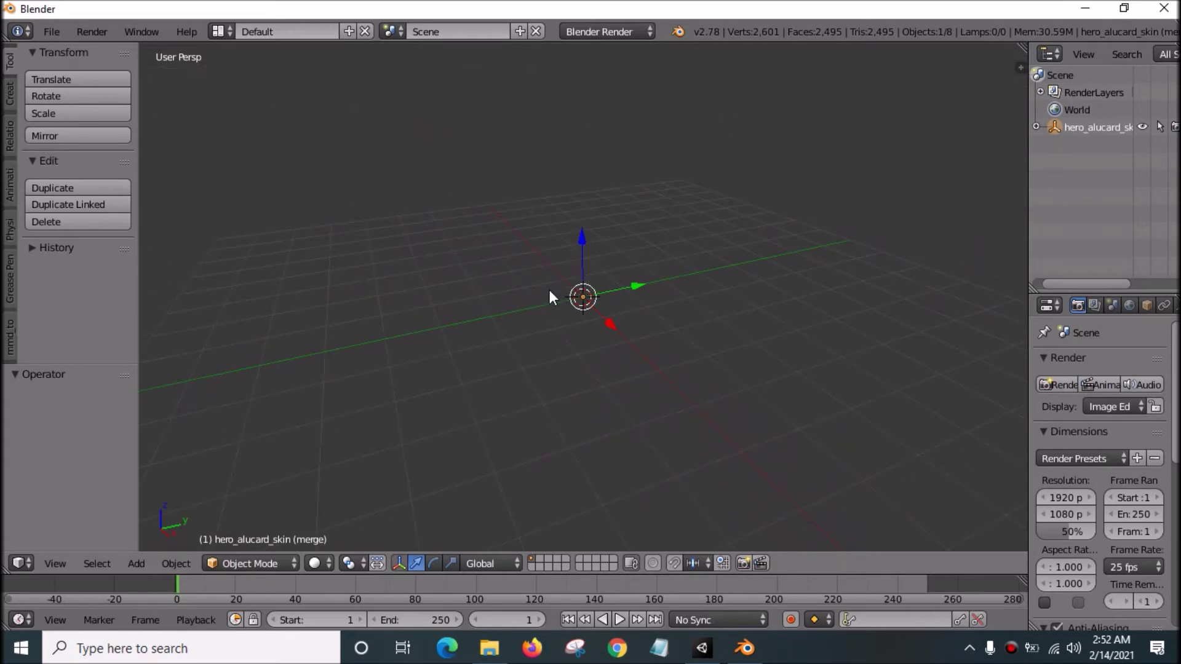
pyautogui.write('s100')
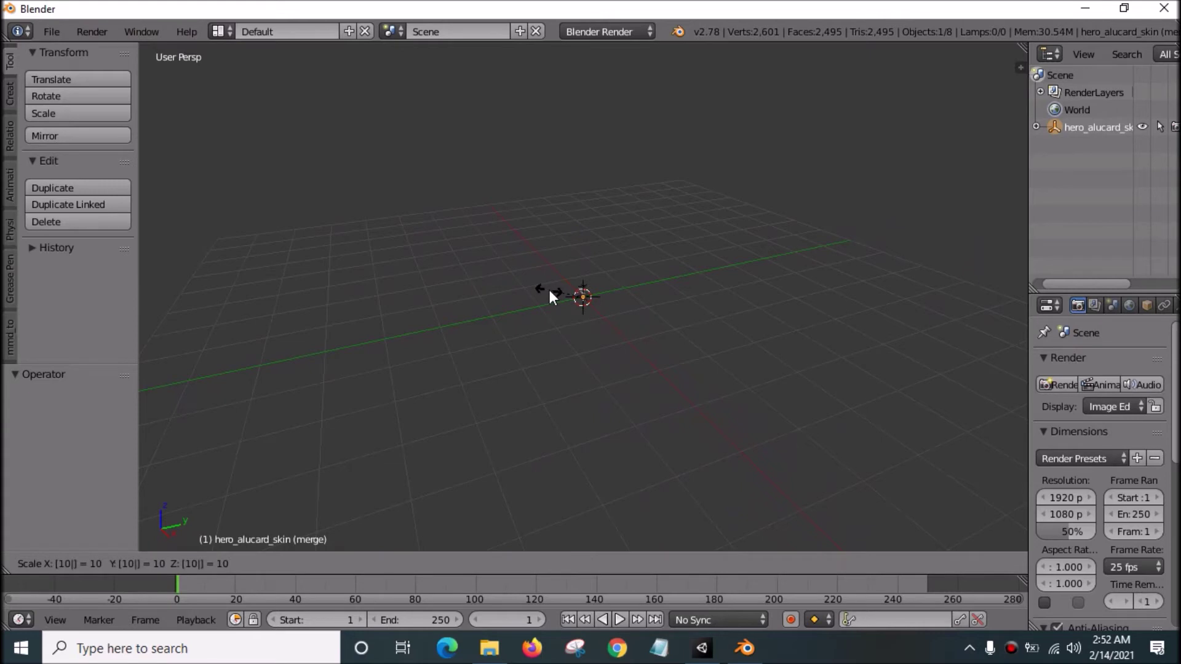
pyautogui.press('Return')
pyautogui.scroll(3, 545, 286)
pyautogui.scroll(-1, 607, 282)
pyautogui.scroll(-1, 676, 264)
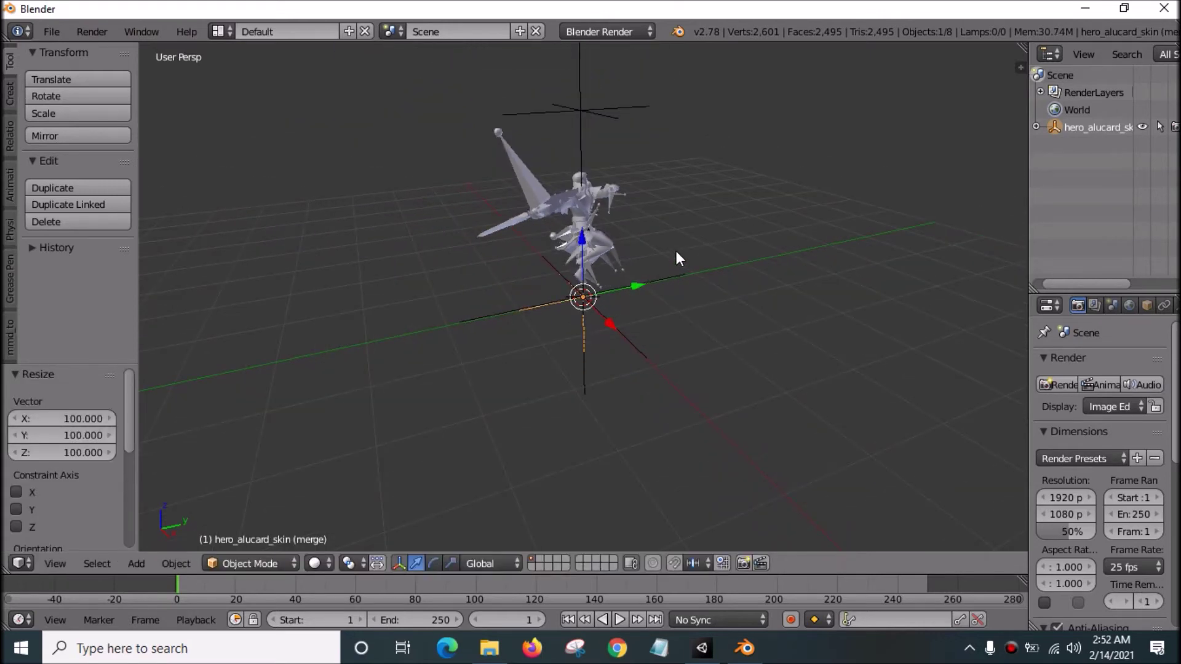